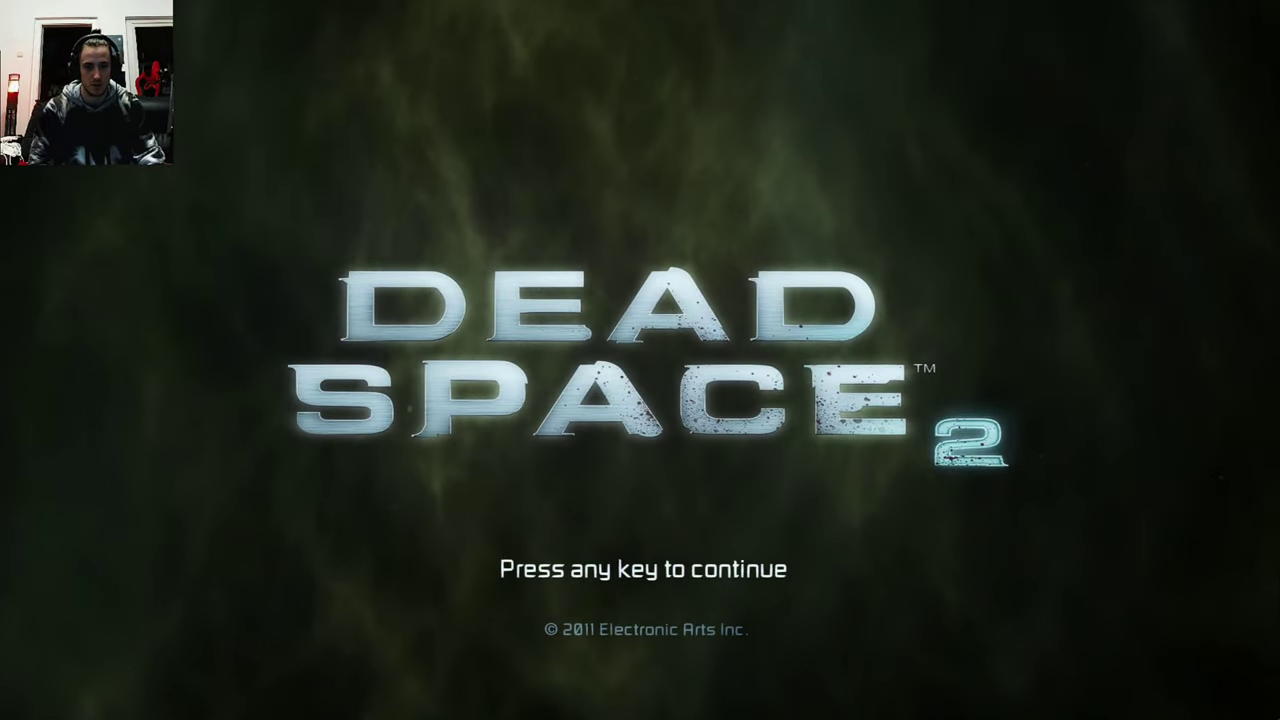
Continue the current single-player game from the title screen.
{"action": "key", "text": "Return"}
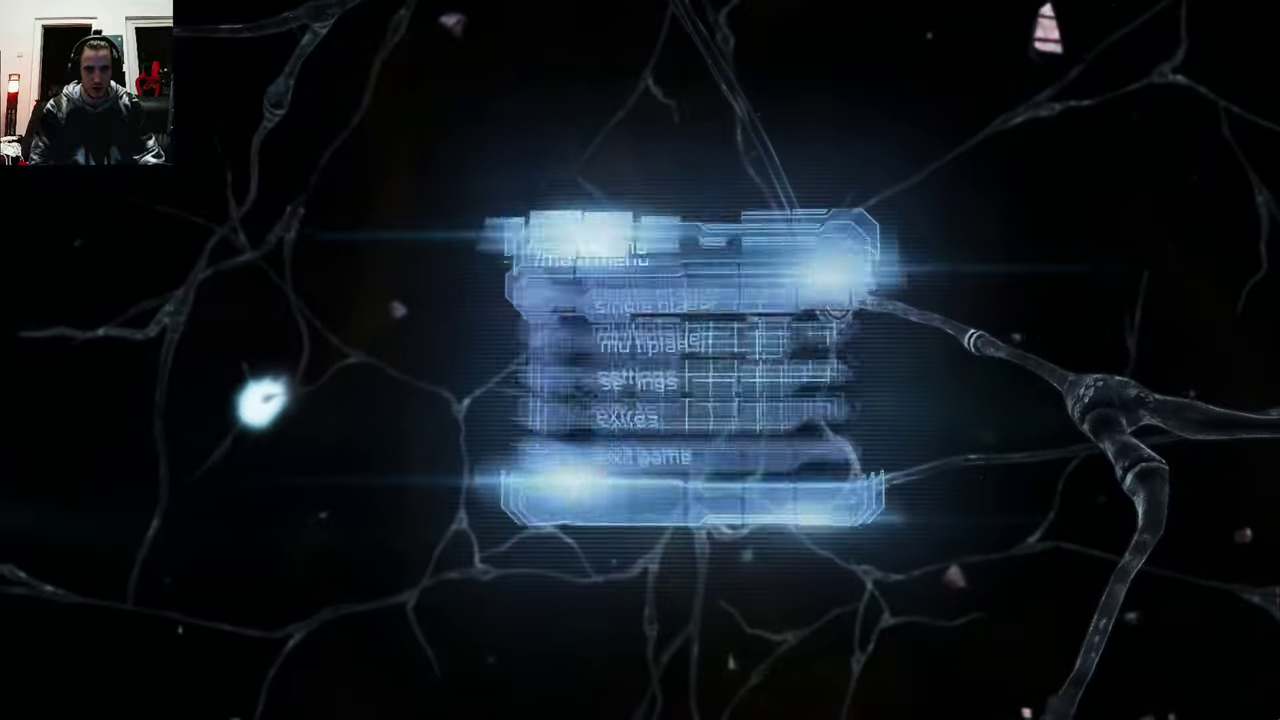
{"action": "key", "text": "Up"}
{"action": "key", "text": "Return"}
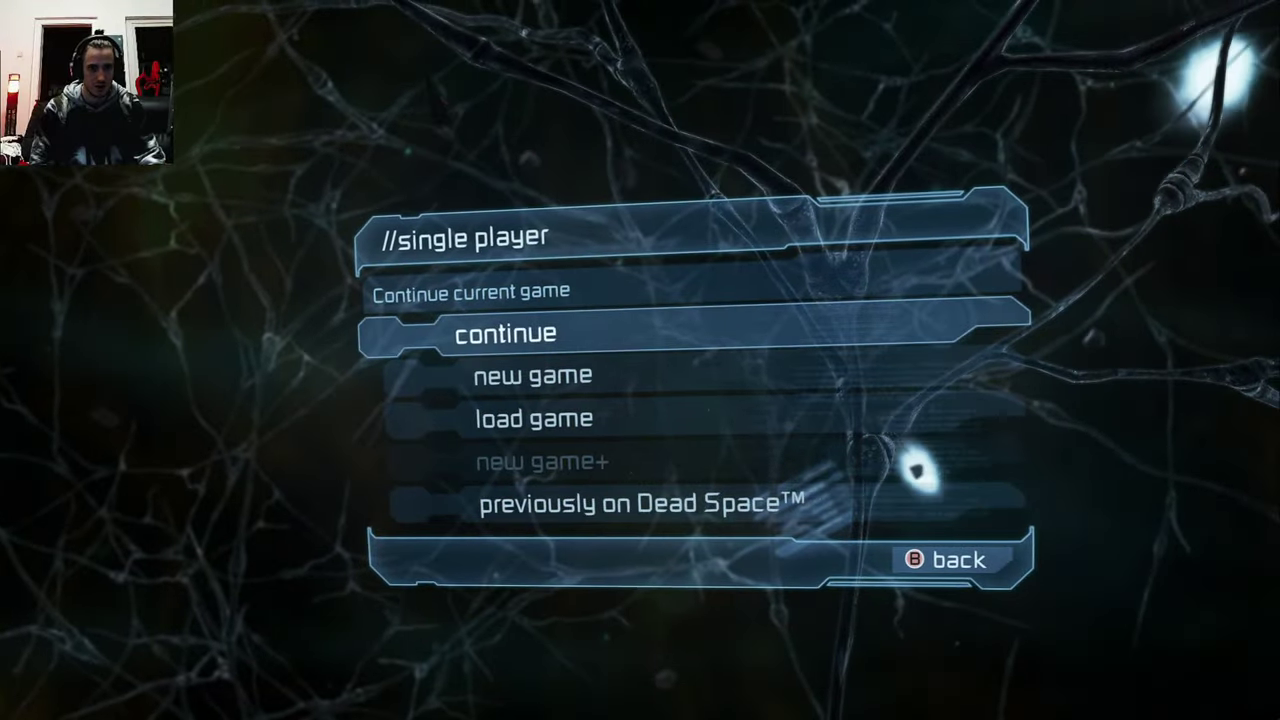
{"action": "key", "text": "Return"}
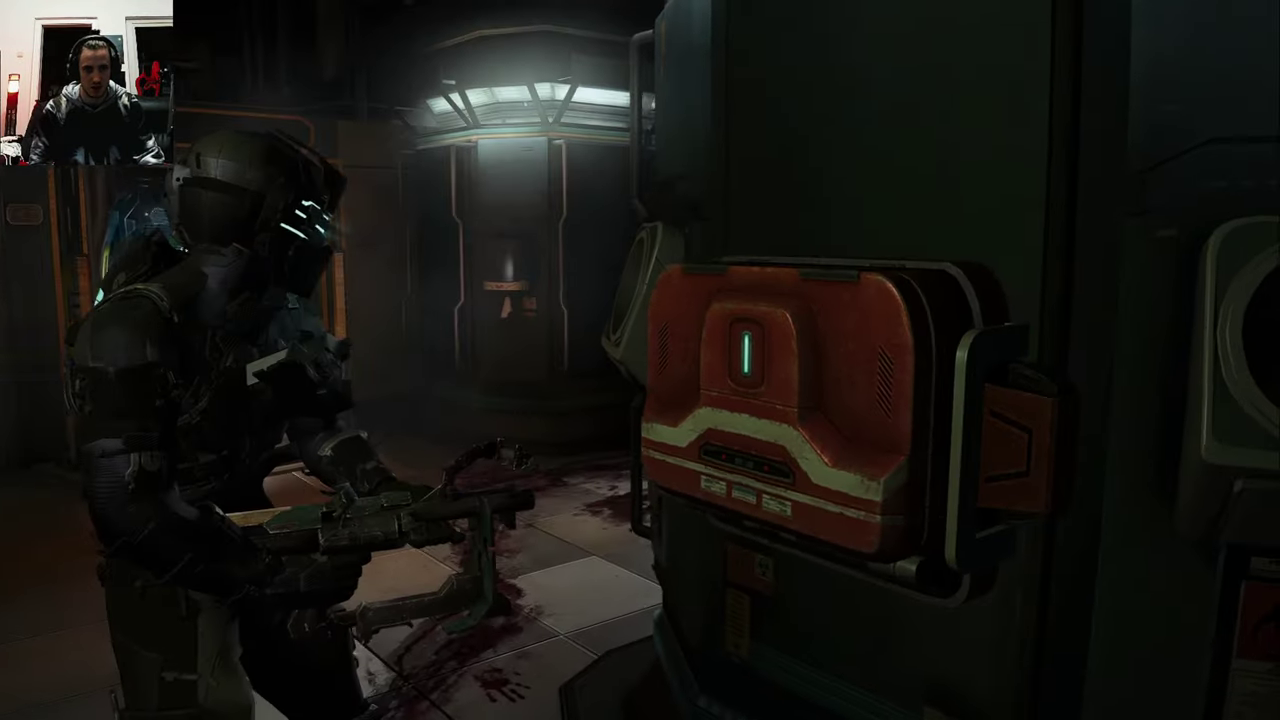
Open the ReShade overlay in the running game to check the enabled effects and their toggle keys, and close it.
{"action": "key", "text": "w"}
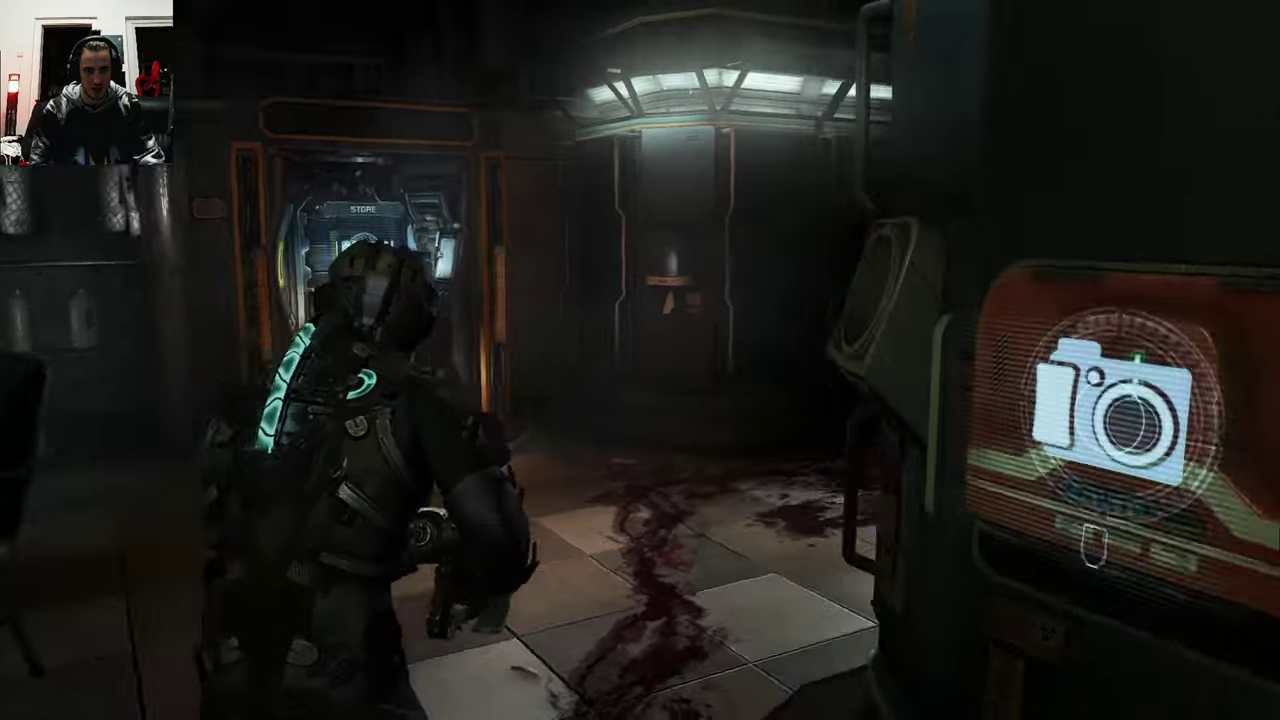
{"action": "key", "text": "w"}
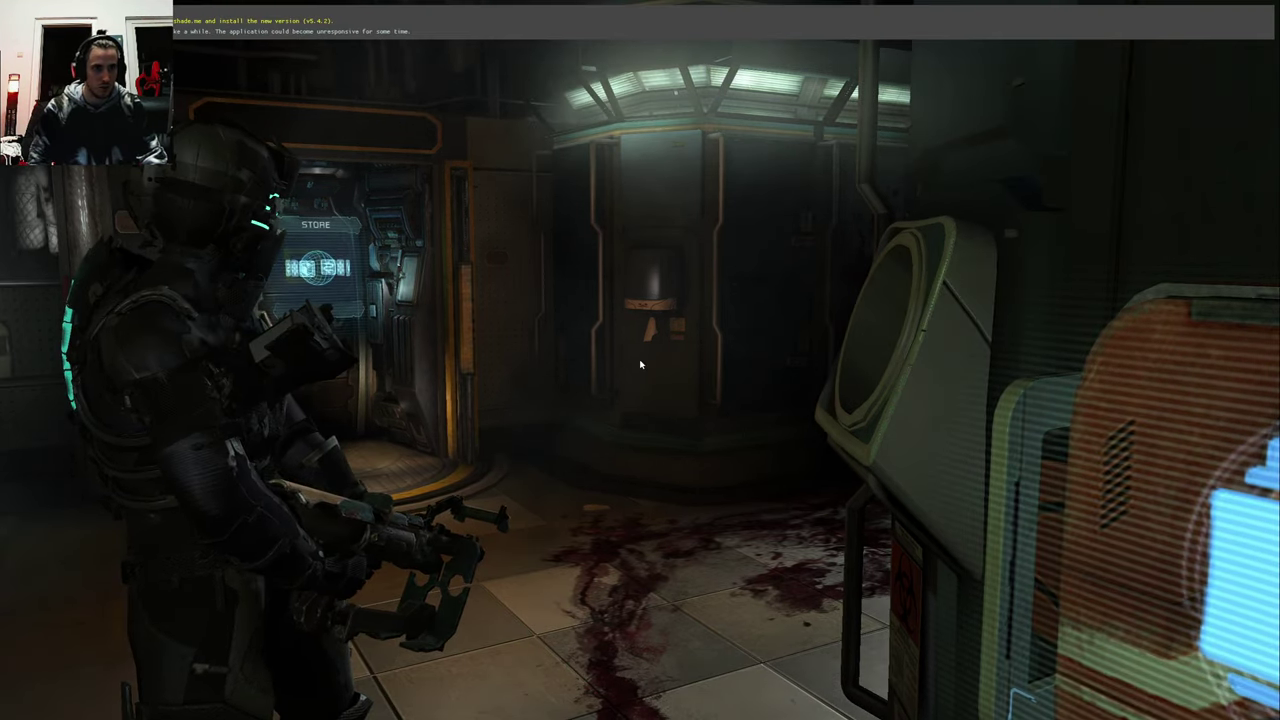
{"action": "key", "text": "Home"}
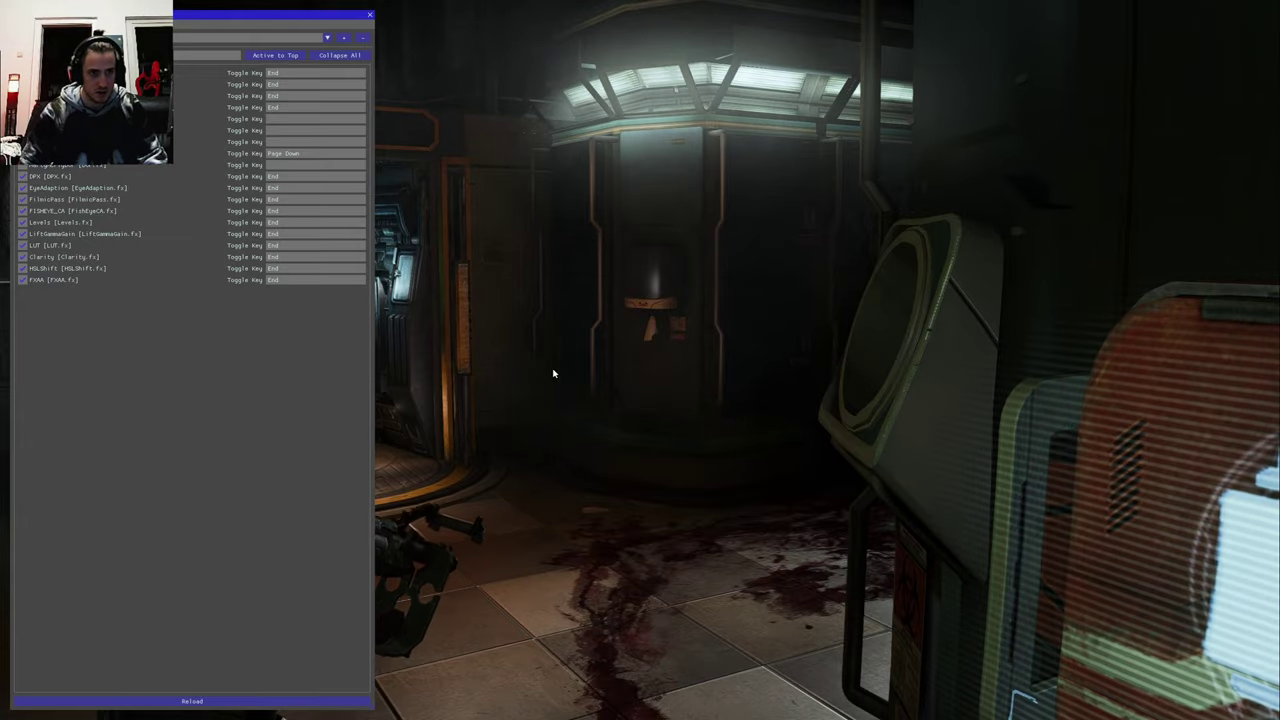
{"action": "key", "text": "Home"}
{"action": "key", "text": "w"}
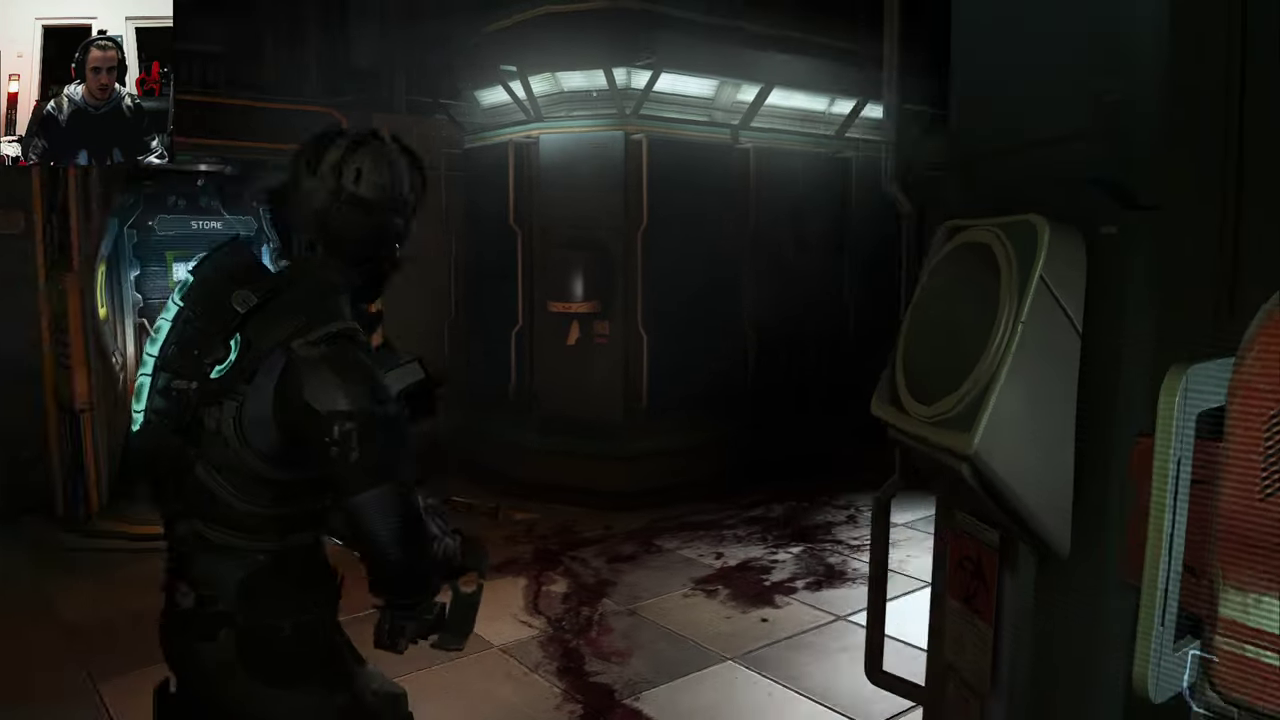
{"action": "key", "text": "w"}
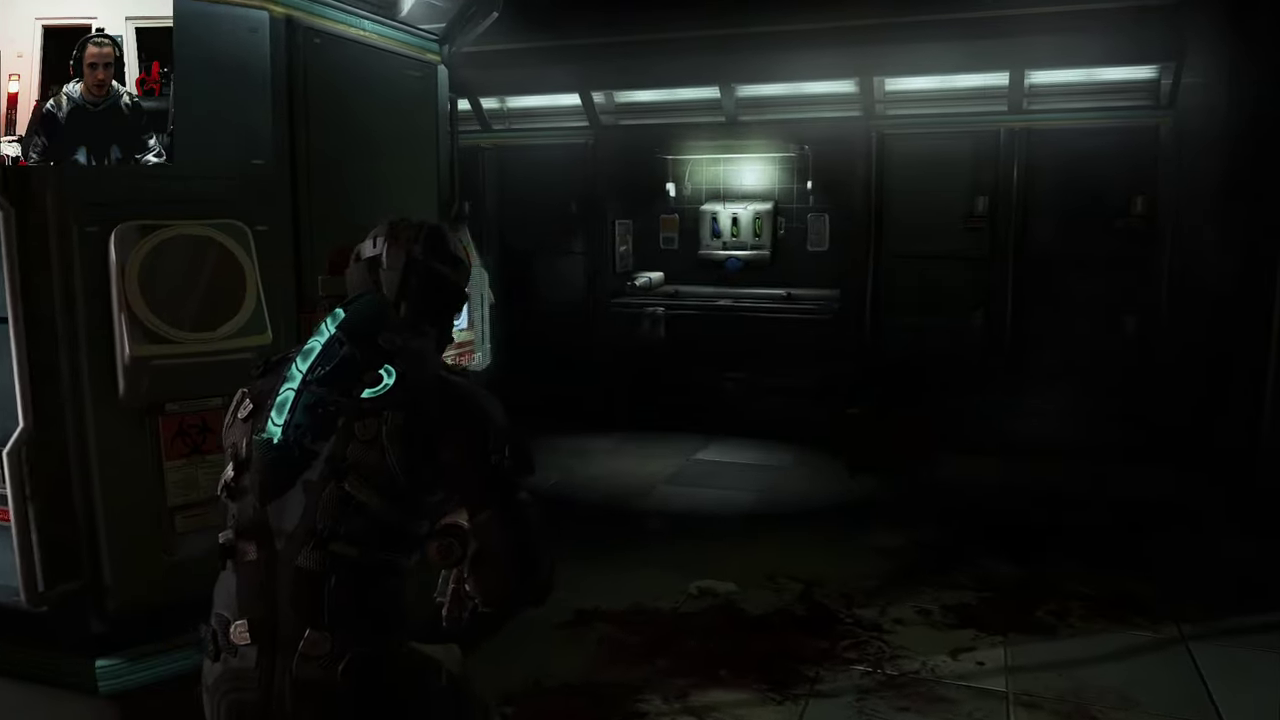
{"action": "key", "text": "w"}
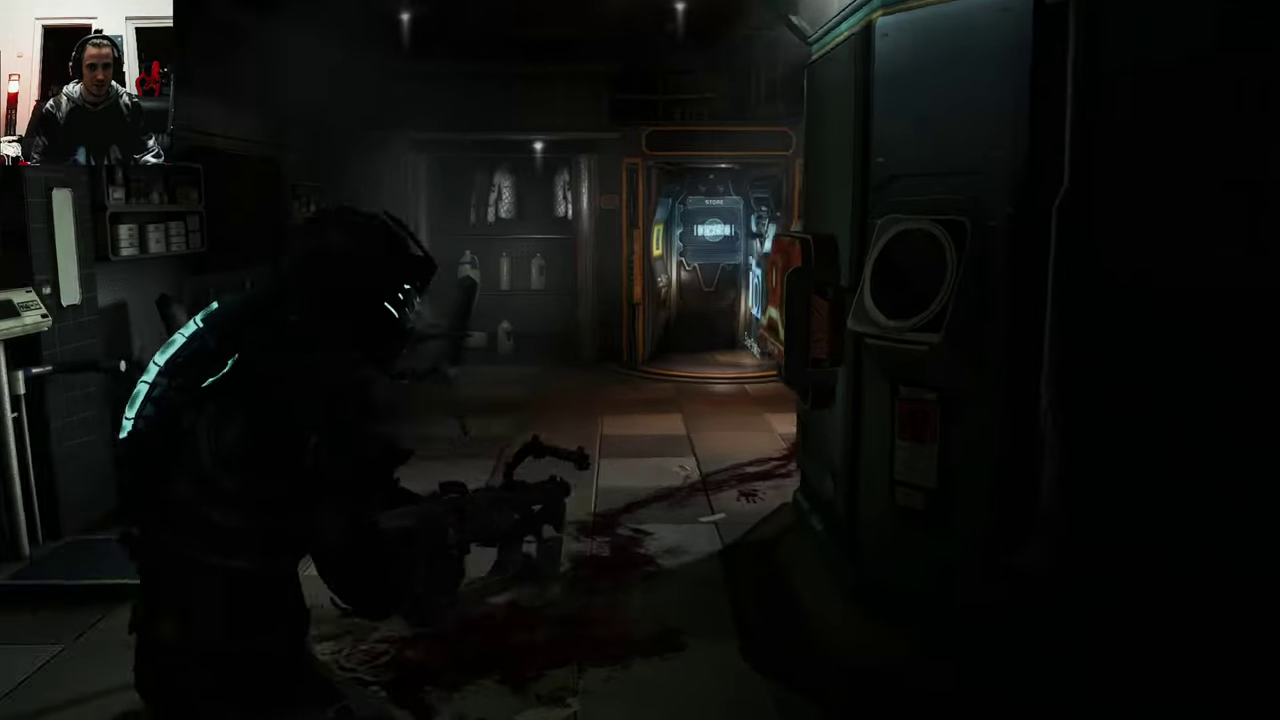
{"action": "key", "text": "w"}
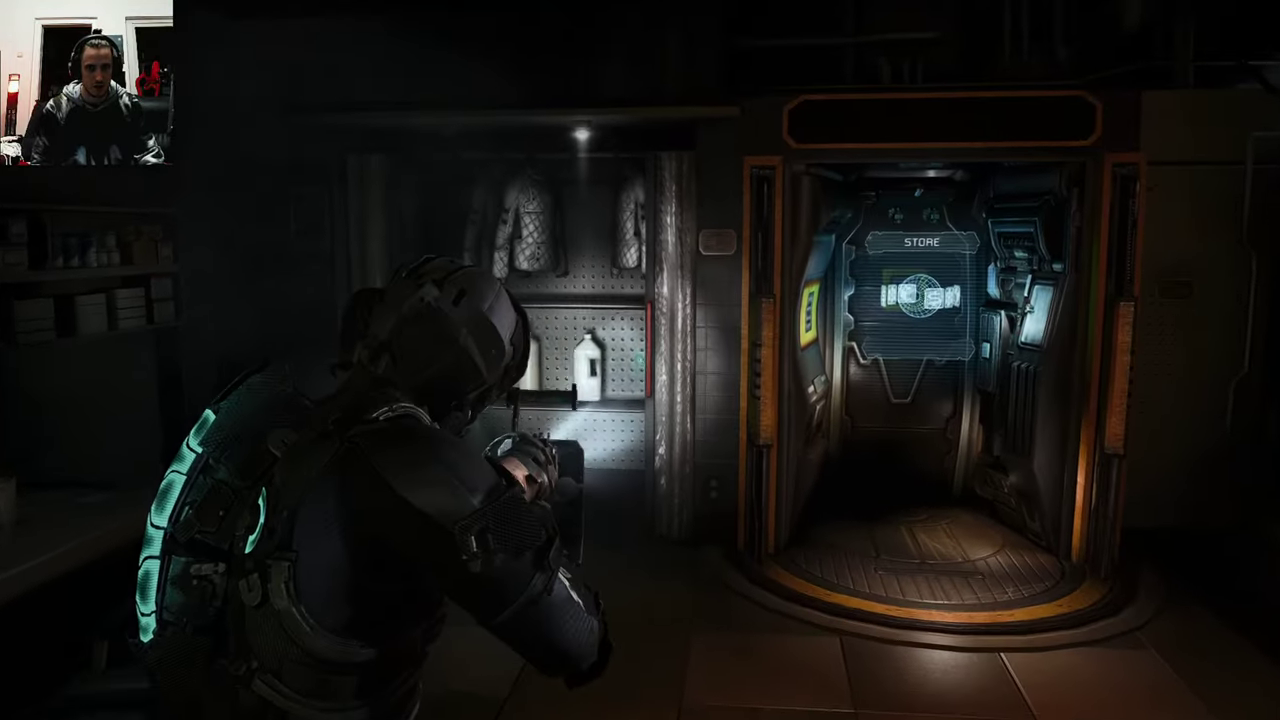
{"action": "key", "text": "w"}
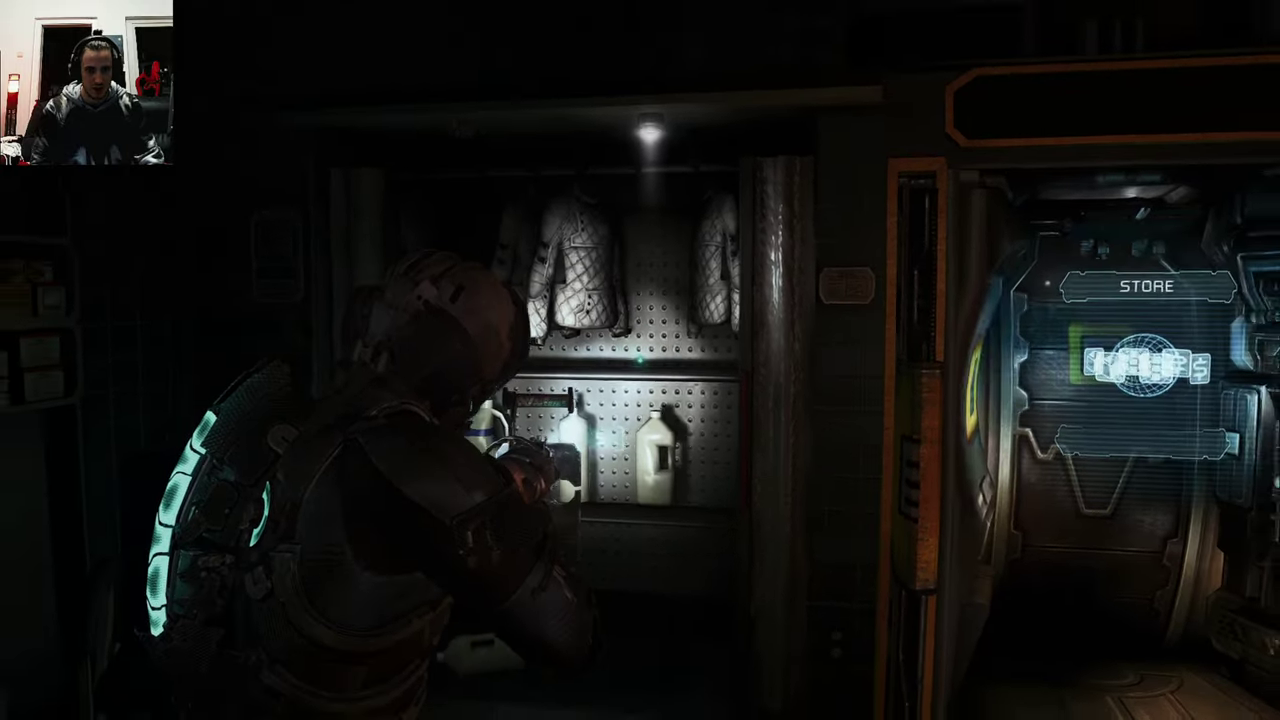
{"action": "key", "text": "w"}
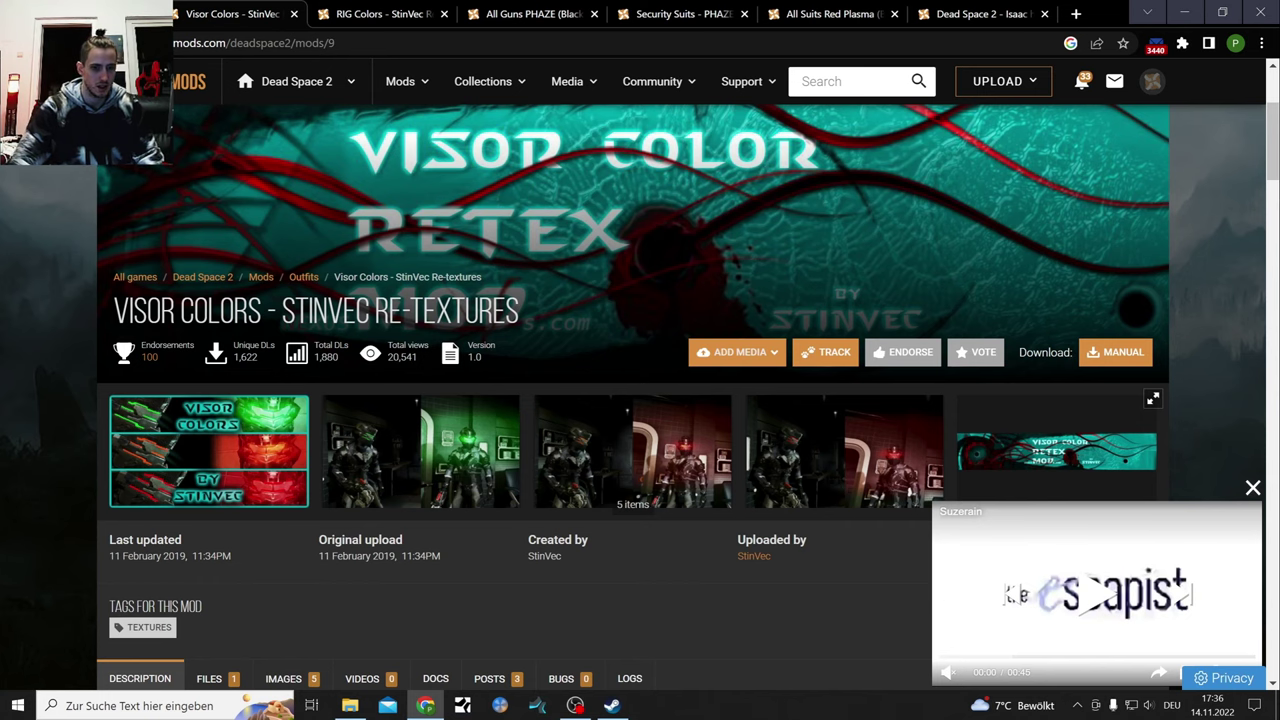
Review the Visor Colors - StinVec Re-textures mod and bring up the RIG Colors mod page.
{"action": "scroll", "coordinate": [500, 393], "scroll_direction": "down", "scroll_amount": 3}
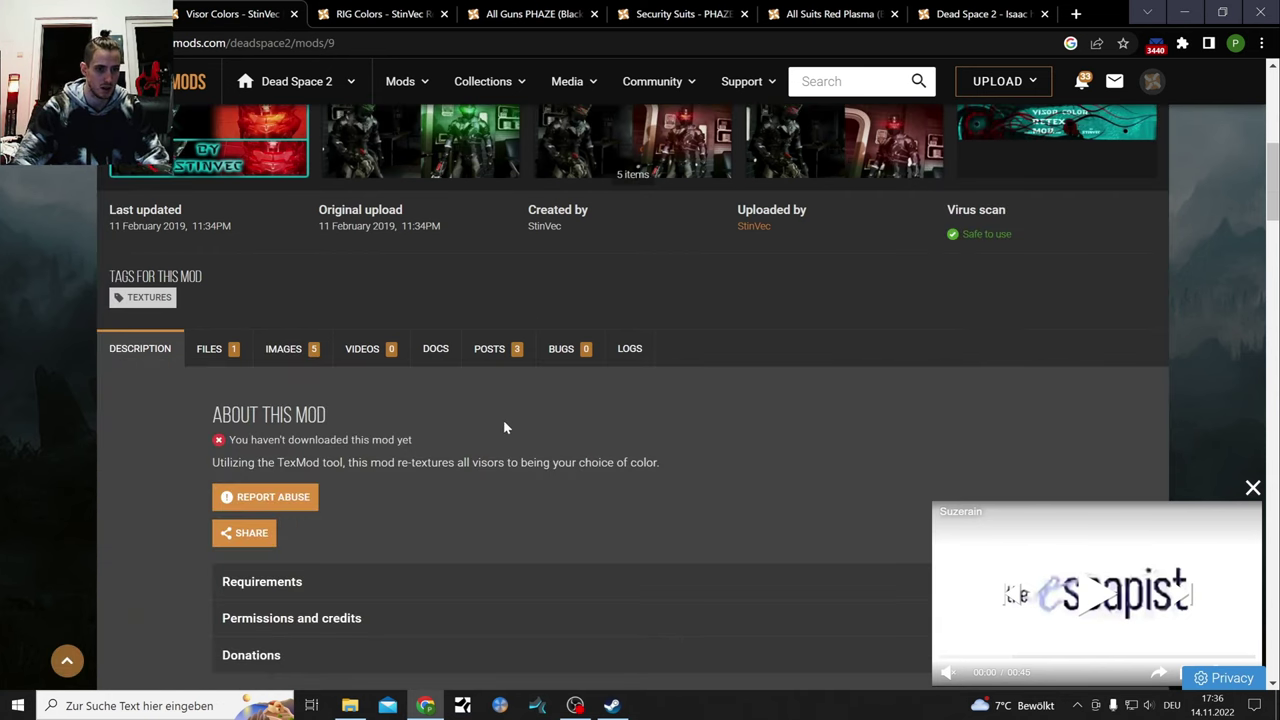
{"action": "scroll", "coordinate": [500, 428], "scroll_direction": "up", "scroll_amount": 3}
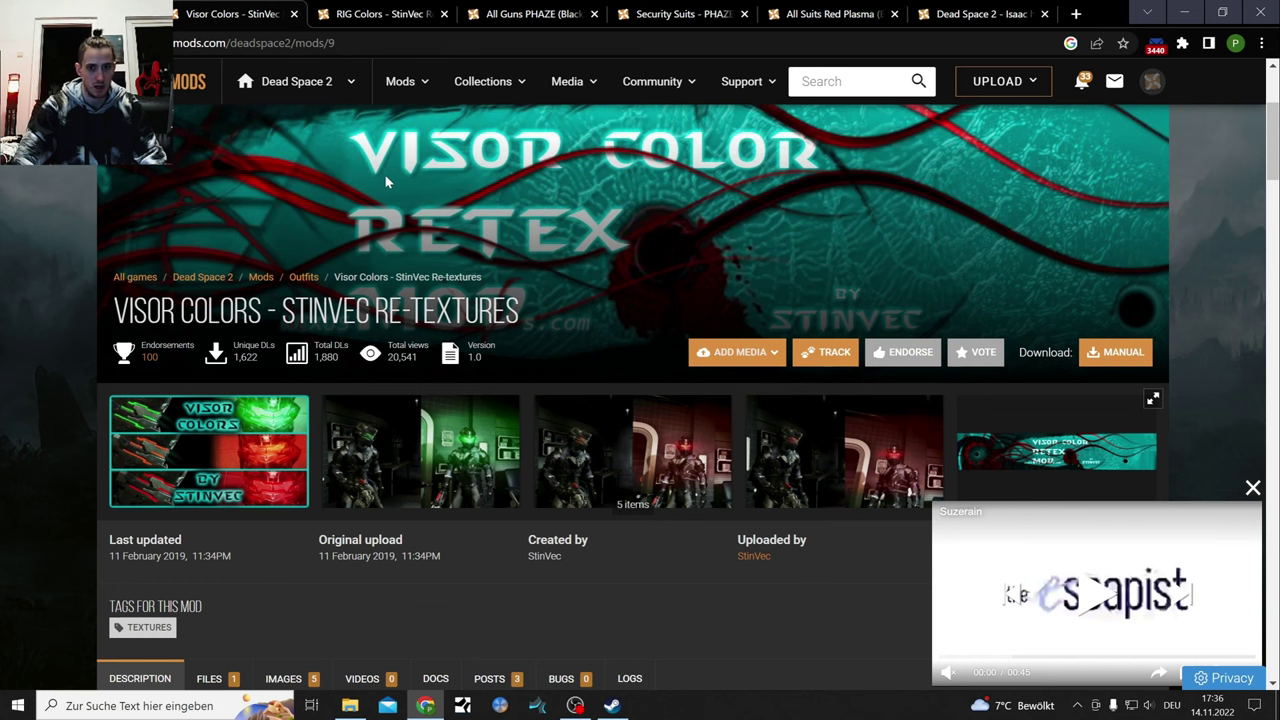
{"action": "left_click", "coordinate": [375, 12]}
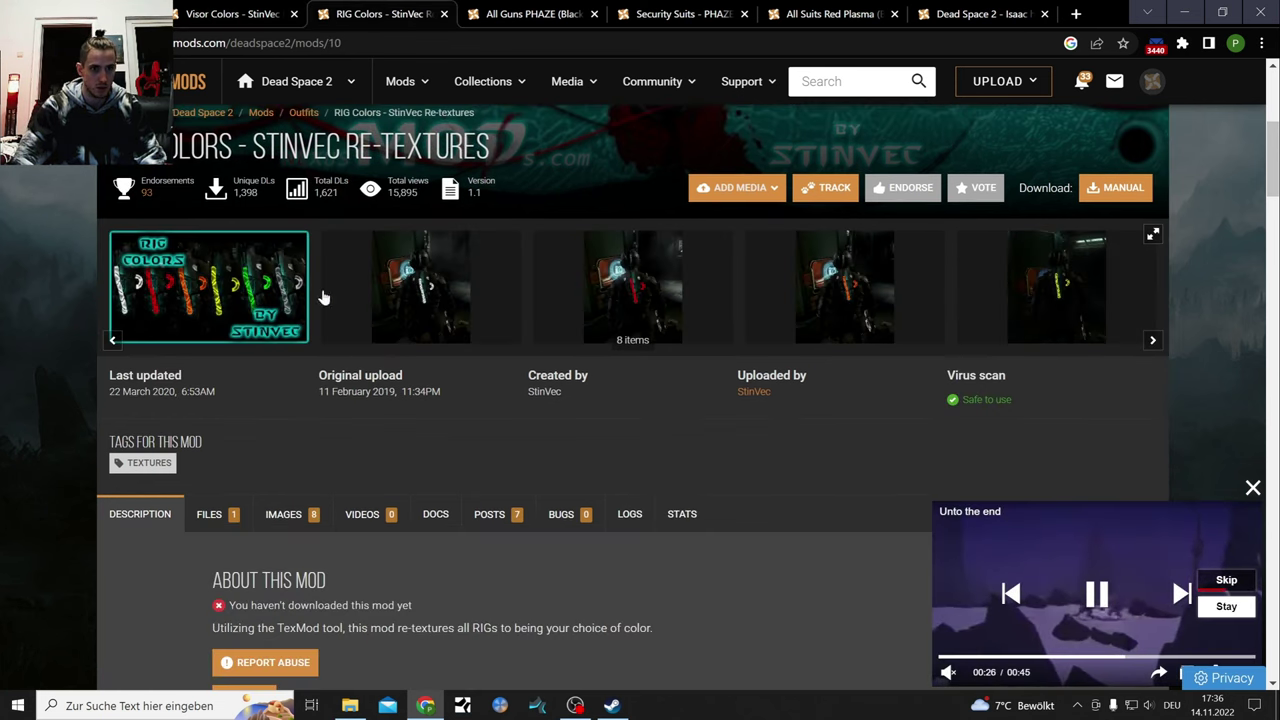
View the title, images and download details of the All Guns PHAZE (Black and White) mod.
{"action": "left_click", "coordinate": [525, 12]}
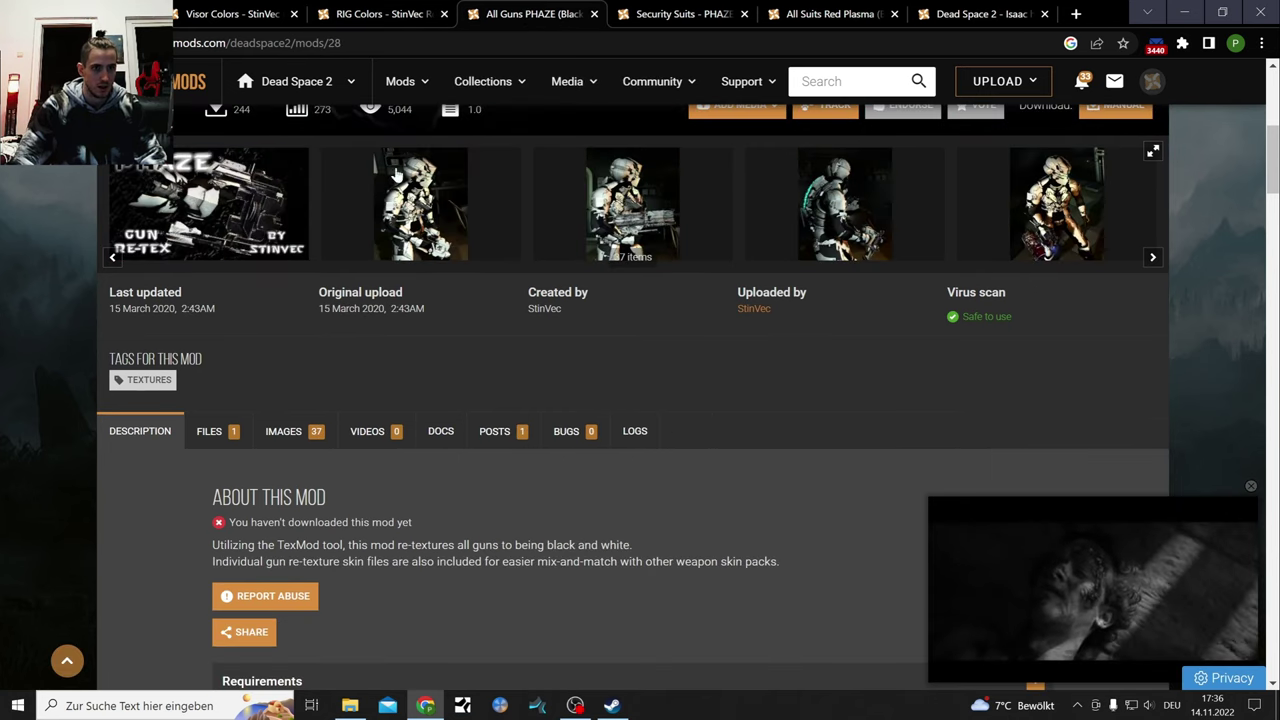
{"action": "scroll", "coordinate": [321, 267], "scroll_direction": "up", "scroll_amount": 3}
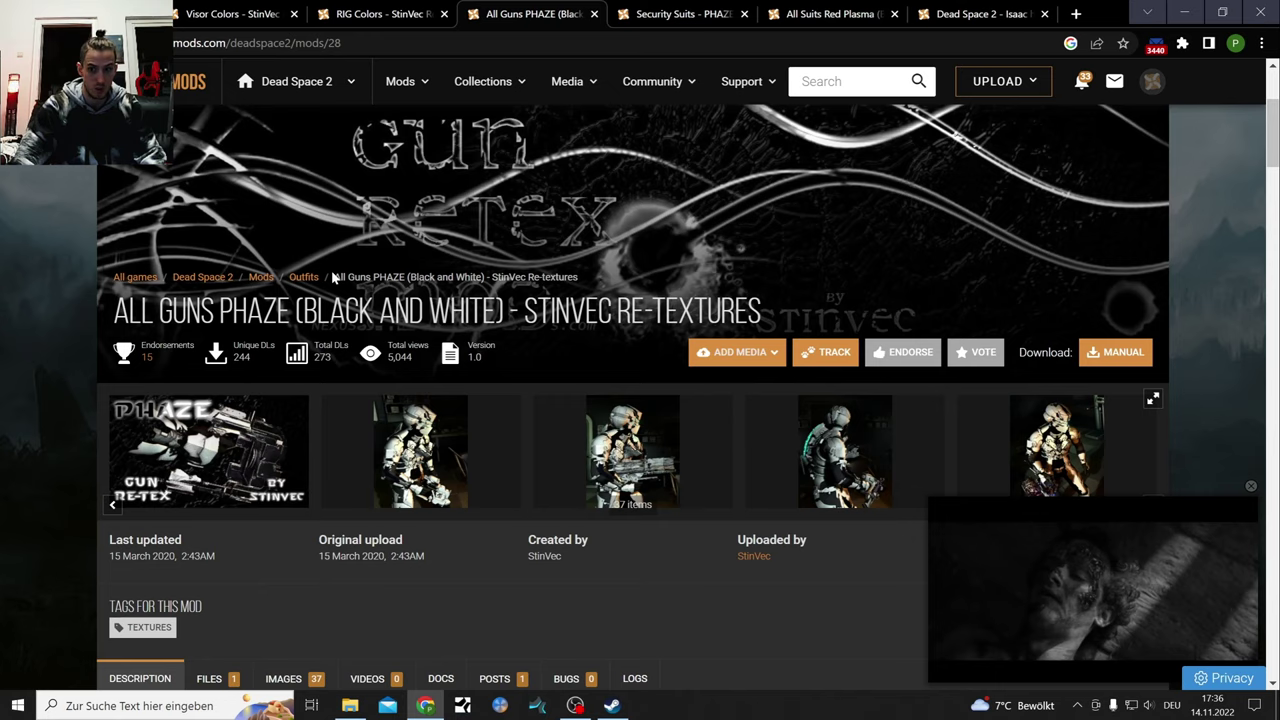
{"action": "scroll", "coordinate": [335, 278], "scroll_direction": "down", "scroll_amount": 1}
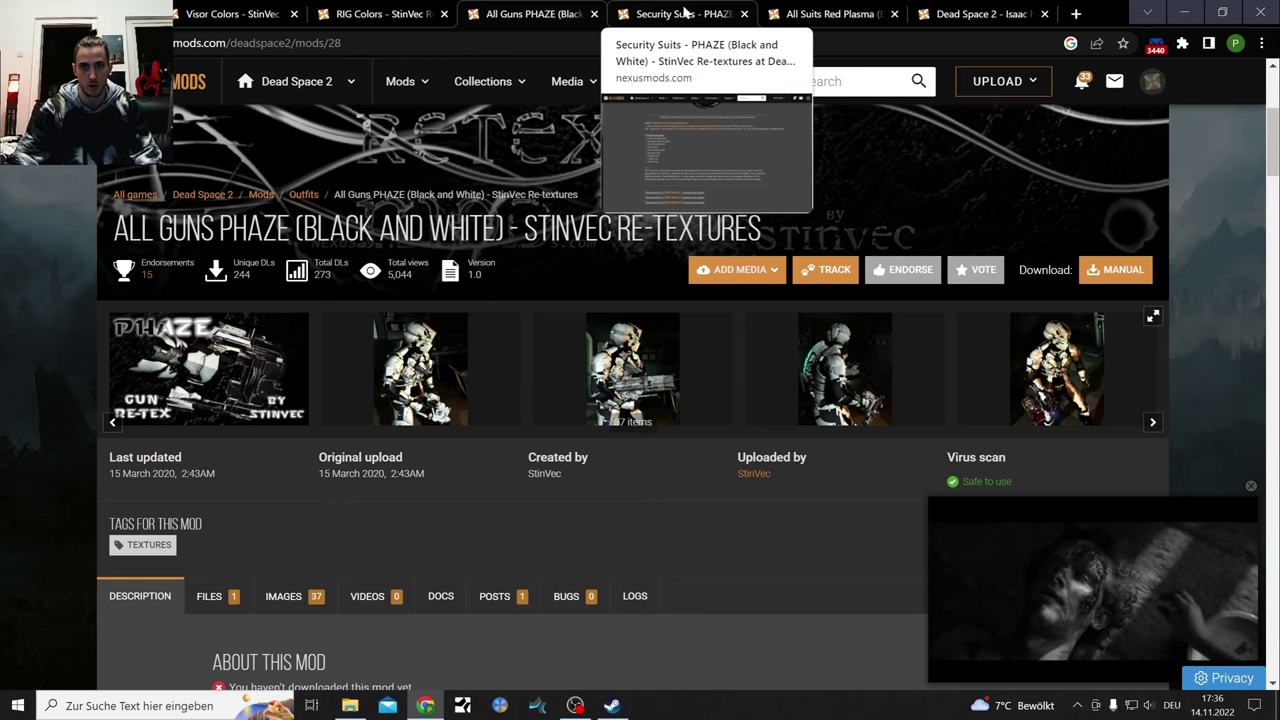
View the Security Suits - PHAZE (Black and White) mod page from its suit list up to the title and preview images.
{"action": "left_click", "coordinate": [684, 12]}
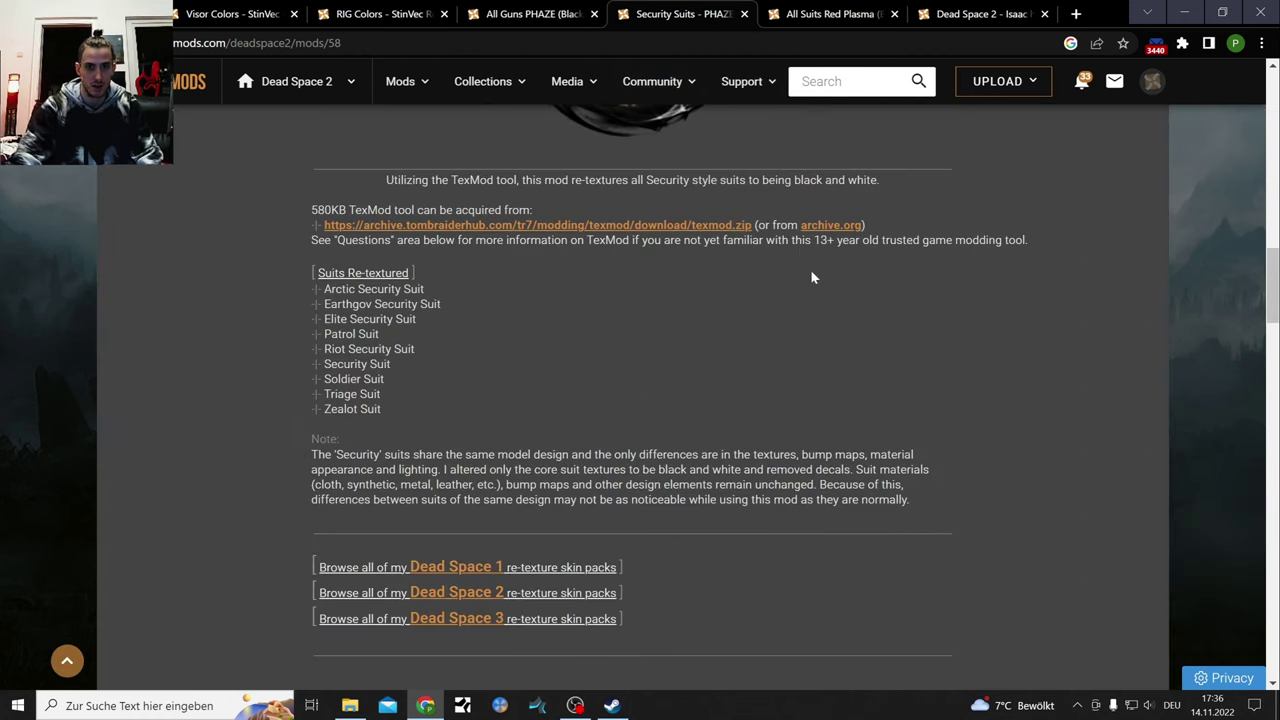
{"action": "scroll", "coordinate": [819, 361], "scroll_direction": "up", "scroll_amount": 8}
{"action": "scroll", "coordinate": [820, 368], "scroll_direction": "up", "scroll_amount": 4}
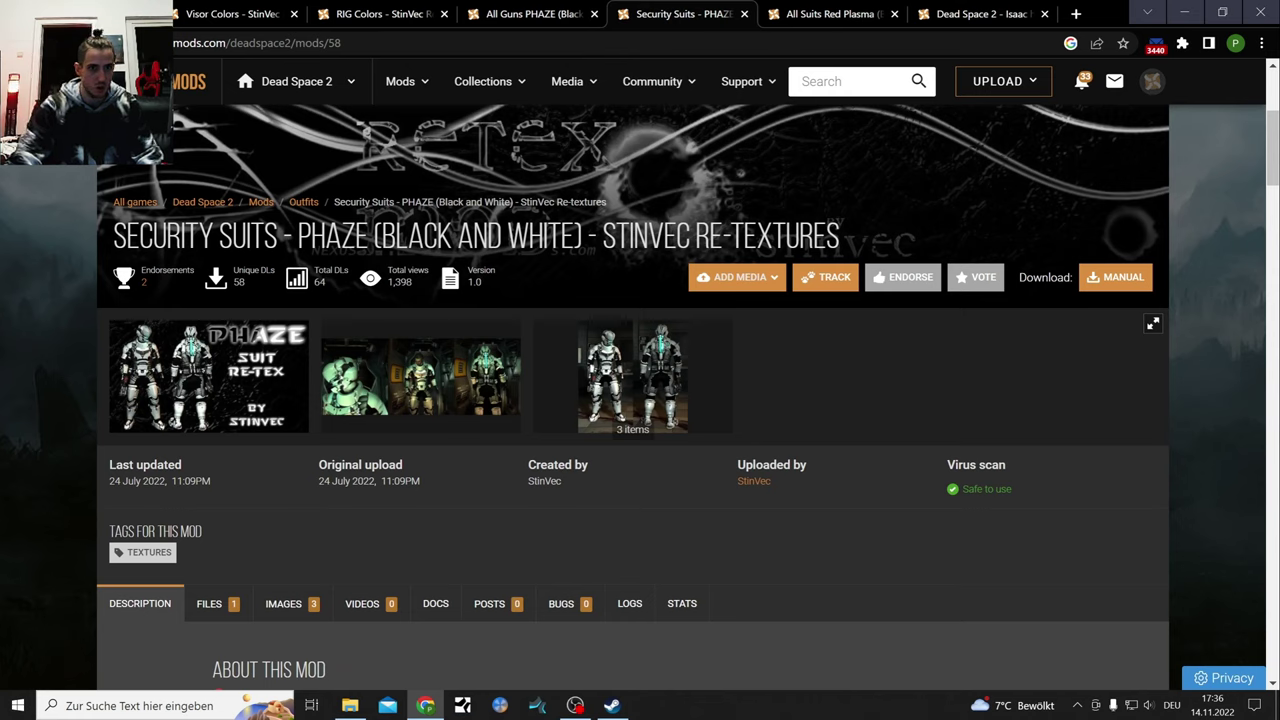
View the All Suits Red Plasma (Black and Red) mod page from its TexMod instructions up to the title and images.
{"action": "left_click", "coordinate": [855, 10]}
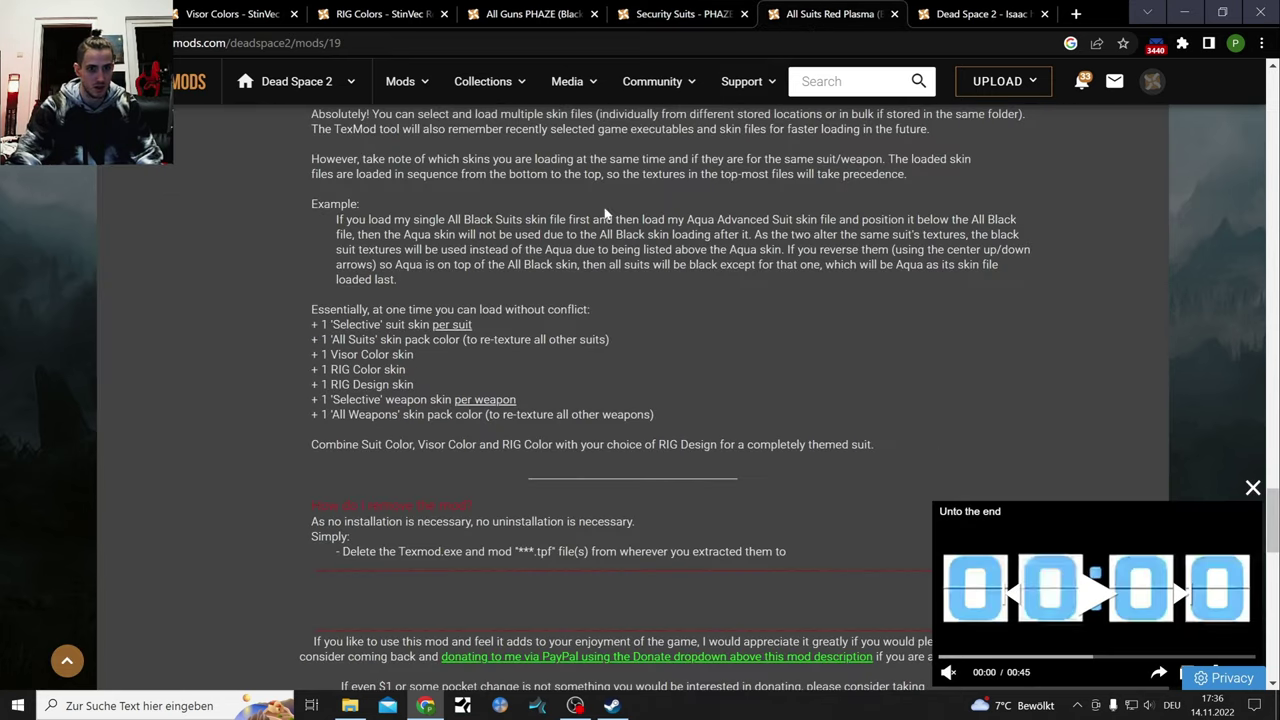
{"action": "scroll", "coordinate": [1047, 342], "scroll_direction": "up", "scroll_amount": 12}
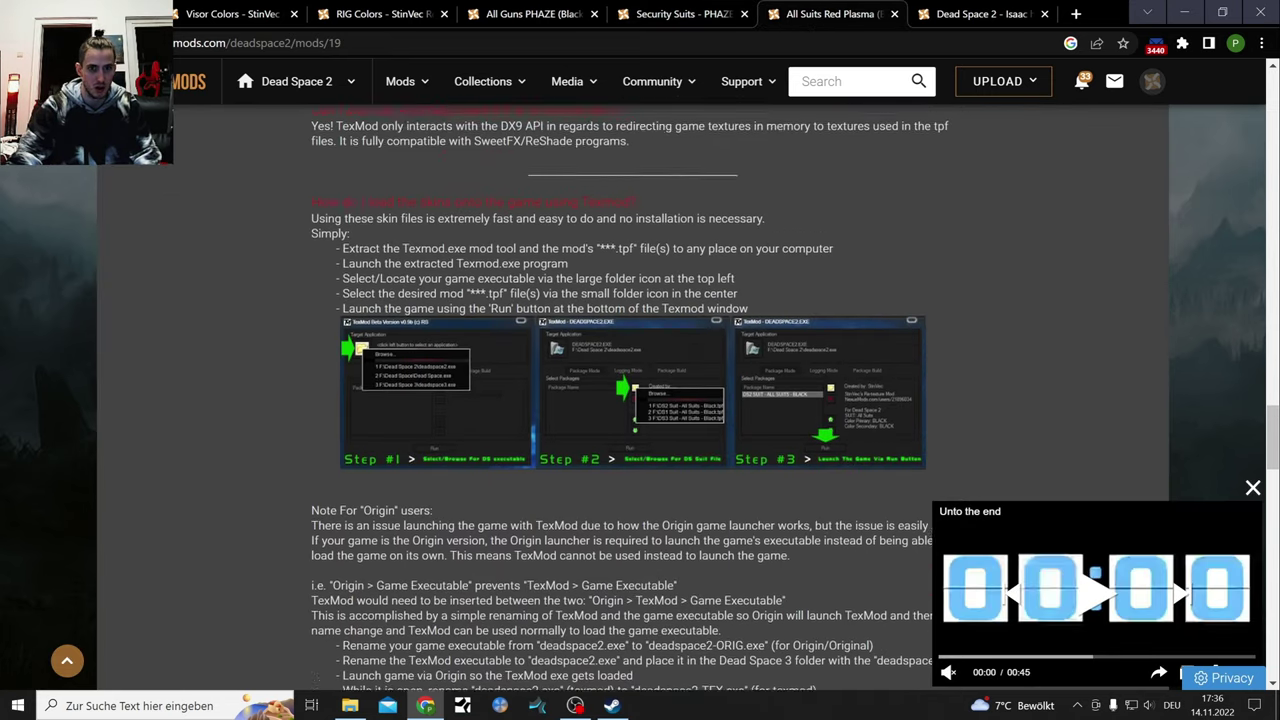
{"action": "left_click_drag", "start_coordinate": [1272, 410], "coordinate": [1270, 190]}
{"action": "scroll", "coordinate": [338, 437], "scroll_direction": "up", "scroll_amount": 3}
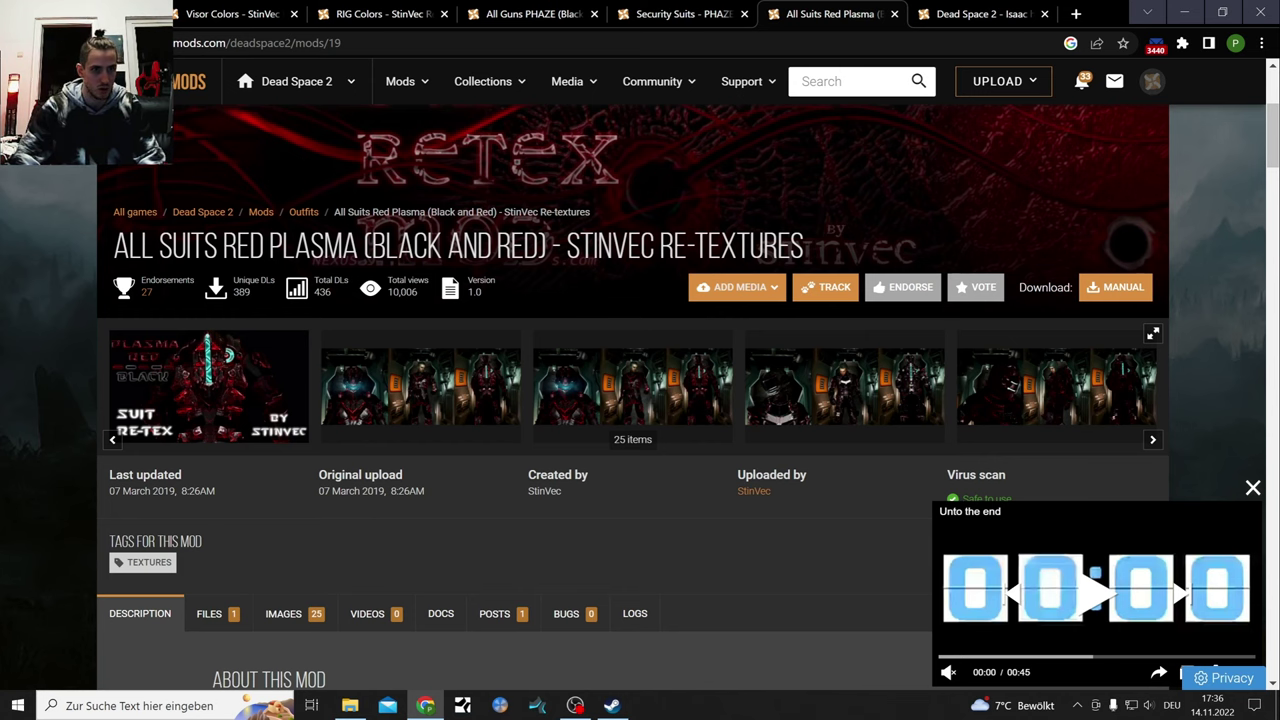
Return to the list of most popular mods and look over the suit and gun re-texture entries.
{"action": "key", "text": "alt+Left"}
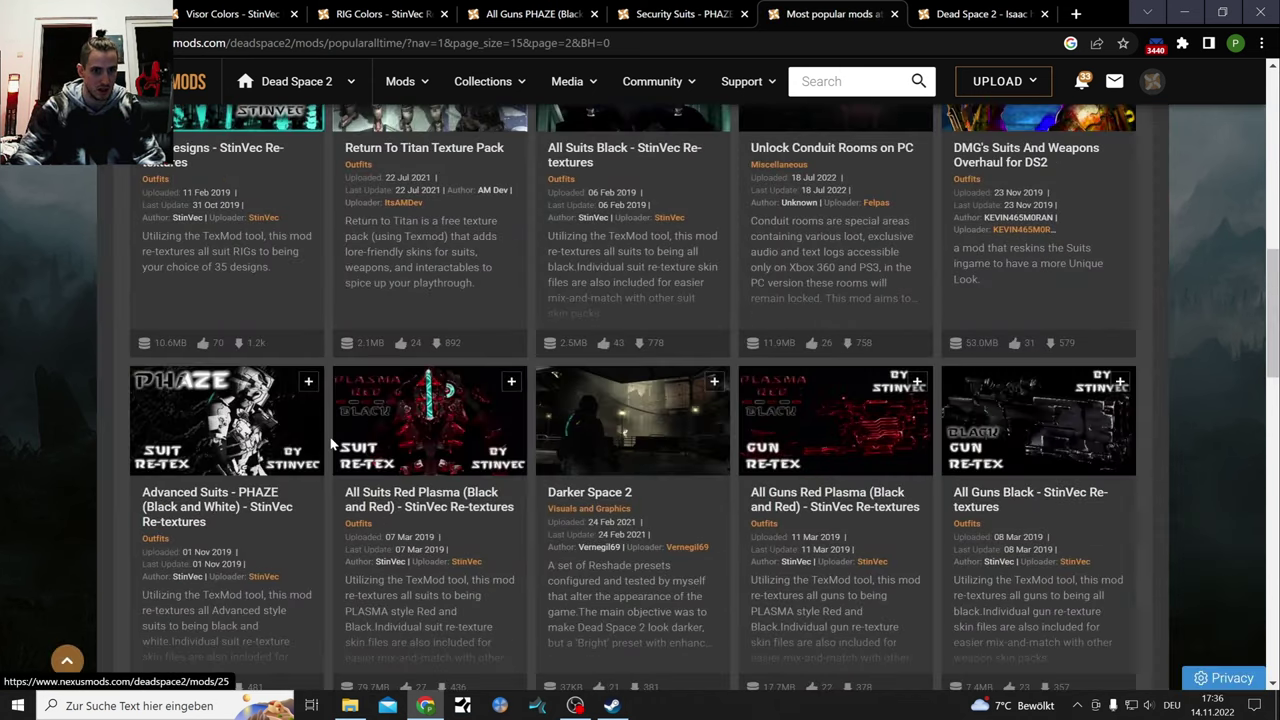
{"action": "scroll", "coordinate": [410, 424], "scroll_direction": "down", "scroll_amount": 1}
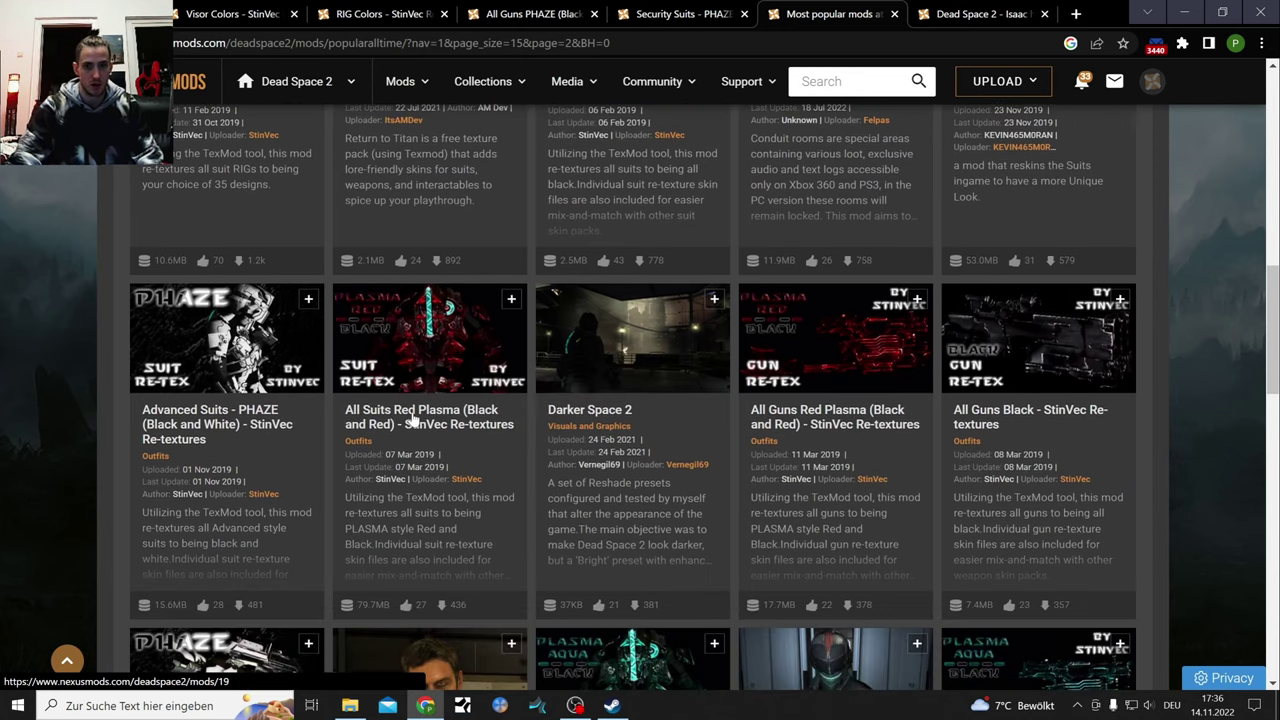
{"action": "scroll", "coordinate": [411, 421], "scroll_direction": "up", "scroll_amount": 1}
{"action": "scroll", "coordinate": [413, 419], "scroll_direction": "up", "scroll_amount": 1}
{"action": "scroll", "coordinate": [415, 420], "scroll_direction": "down", "scroll_amount": 1}
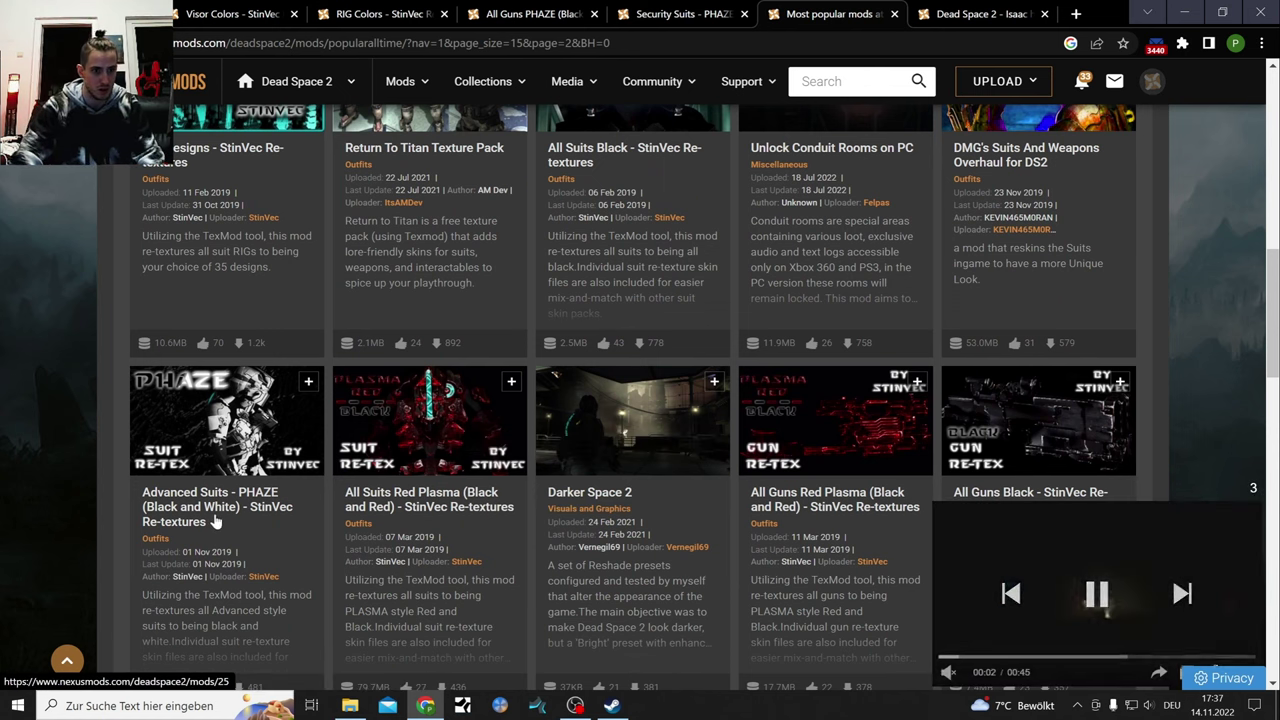
Go back from the Security Suits mod to the latest Dead Space 2 mods and reopen it from that list.
{"action": "left_click", "coordinate": [686, 12]}
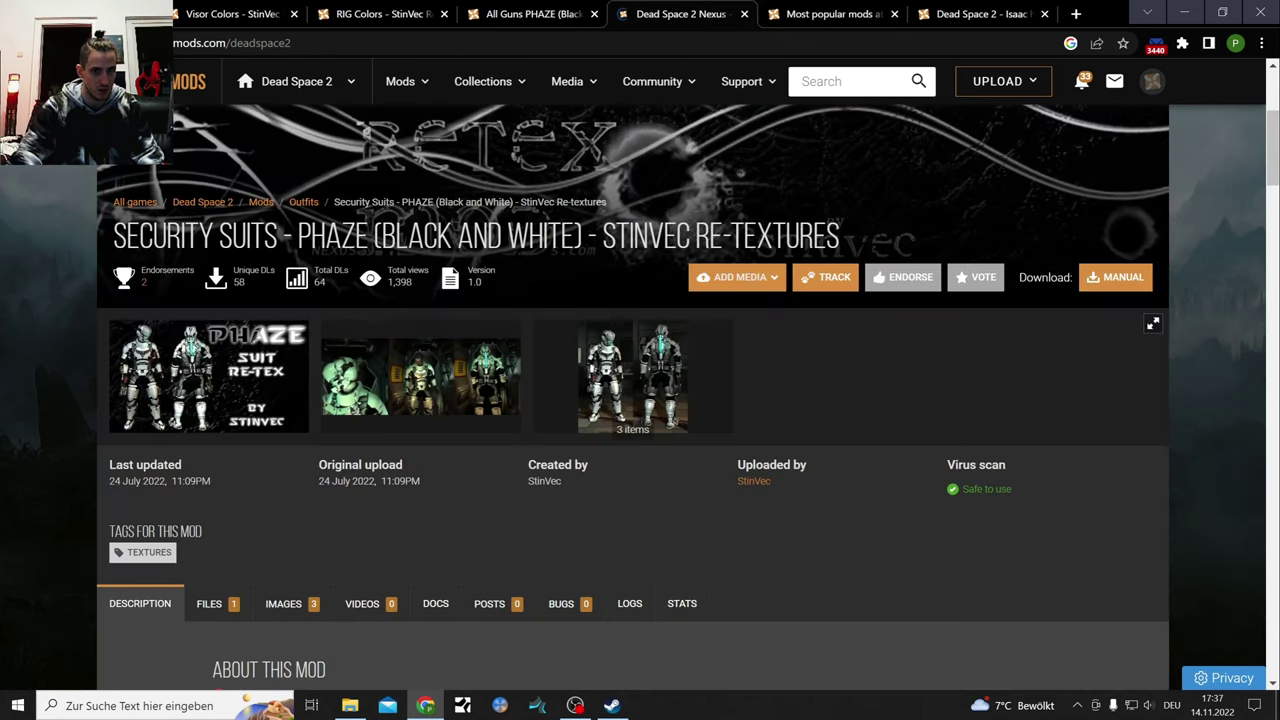
{"action": "key", "text": "alt+Left"}
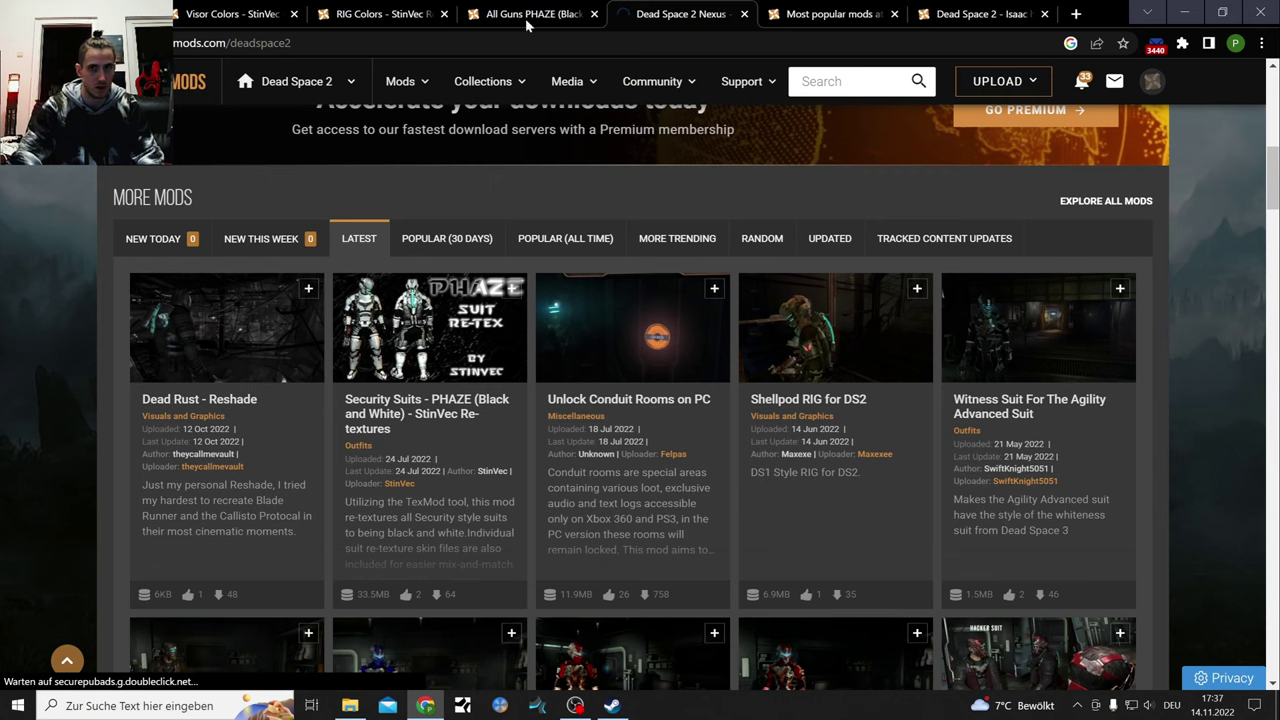
{"action": "left_click", "coordinate": [405, 300]}
{"action": "key", "text": "ctrl+Tab"}
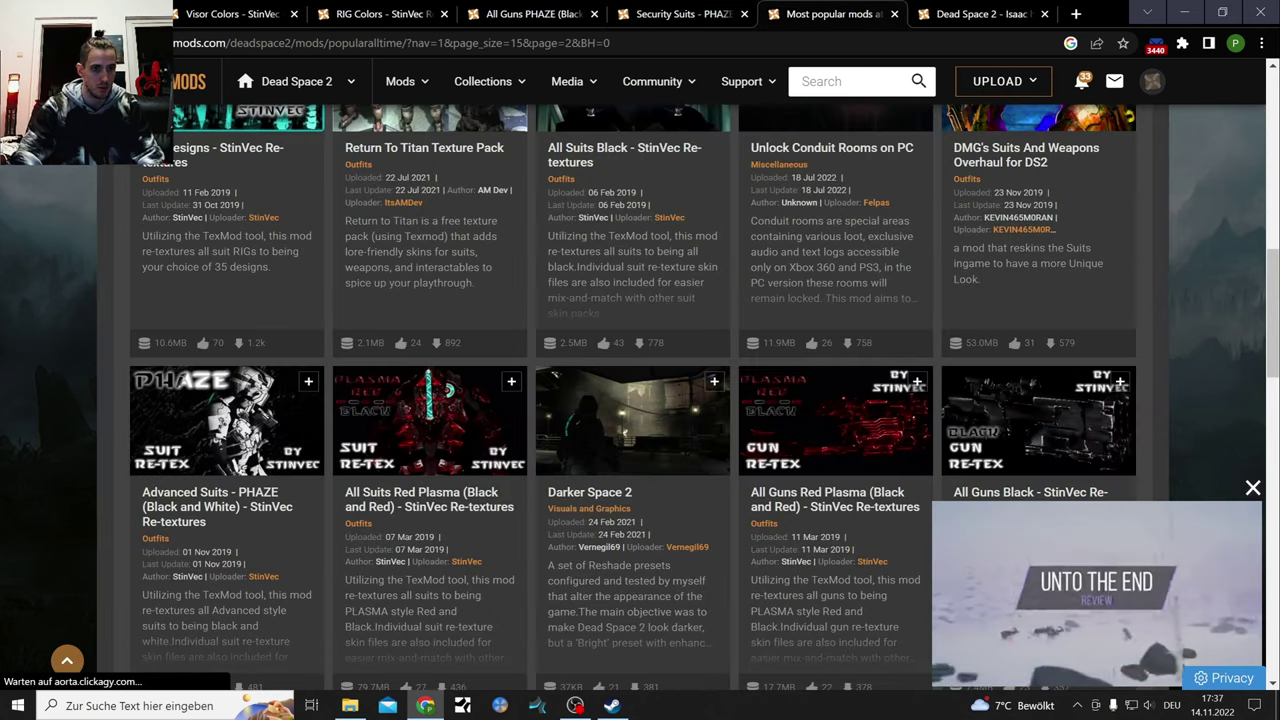
Reopen the All Suits Red Plasma (Black and Red) mod and examine its TexMod usage steps and note for Origin users.
{"action": "left_click", "coordinate": [418, 505]}
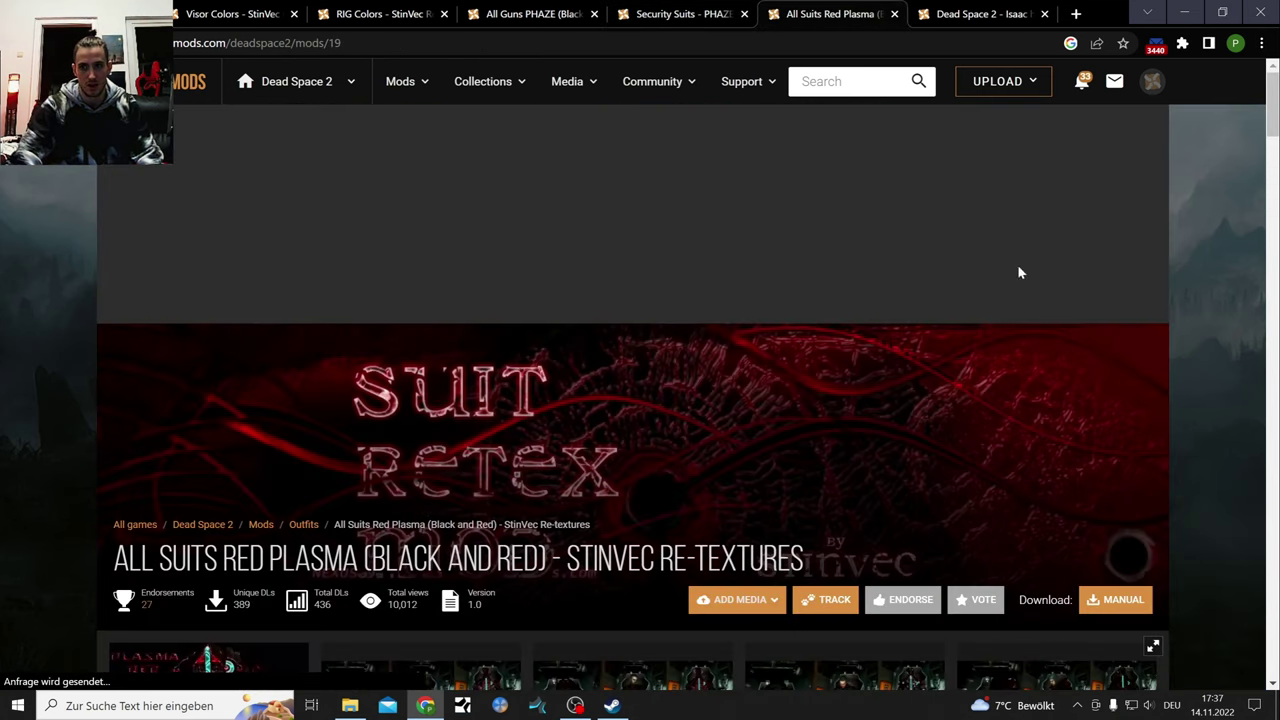
{"action": "left_click_drag", "start_coordinate": [1273, 117], "coordinate": [1273, 466]}
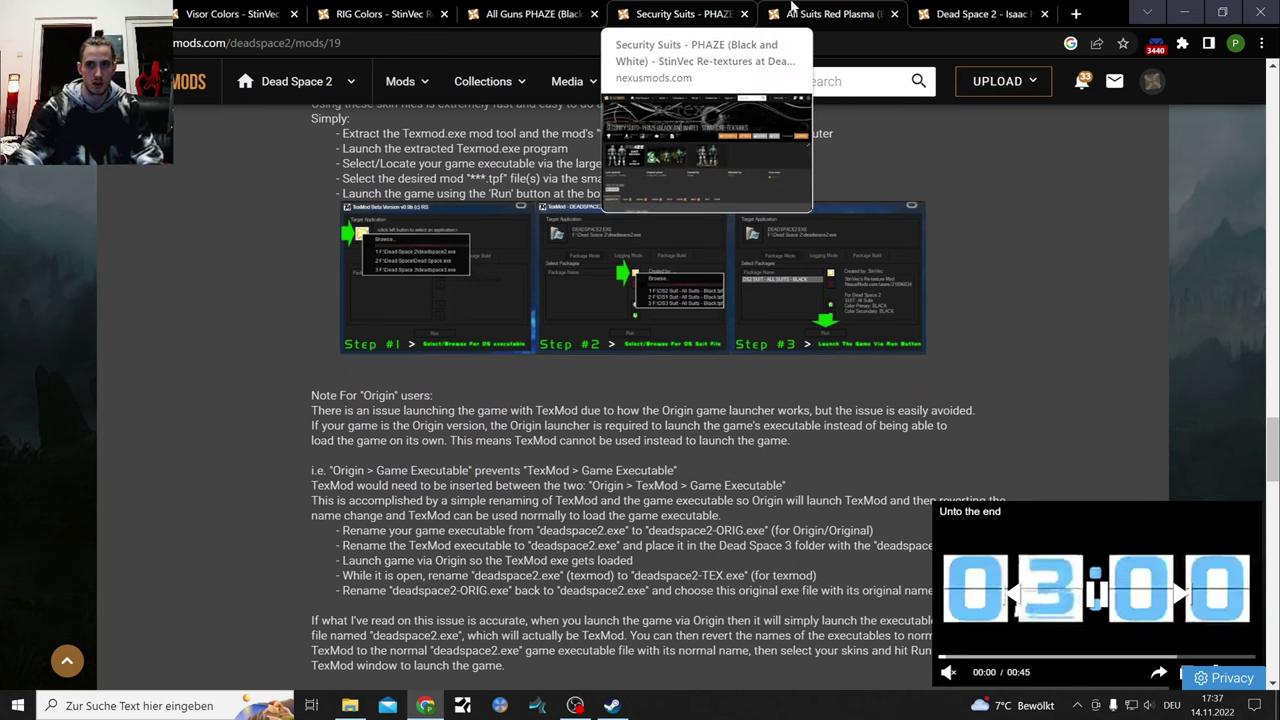
{"action": "scroll", "coordinate": [1097, 592], "scroll_direction": "down", "scroll_amount": 3}
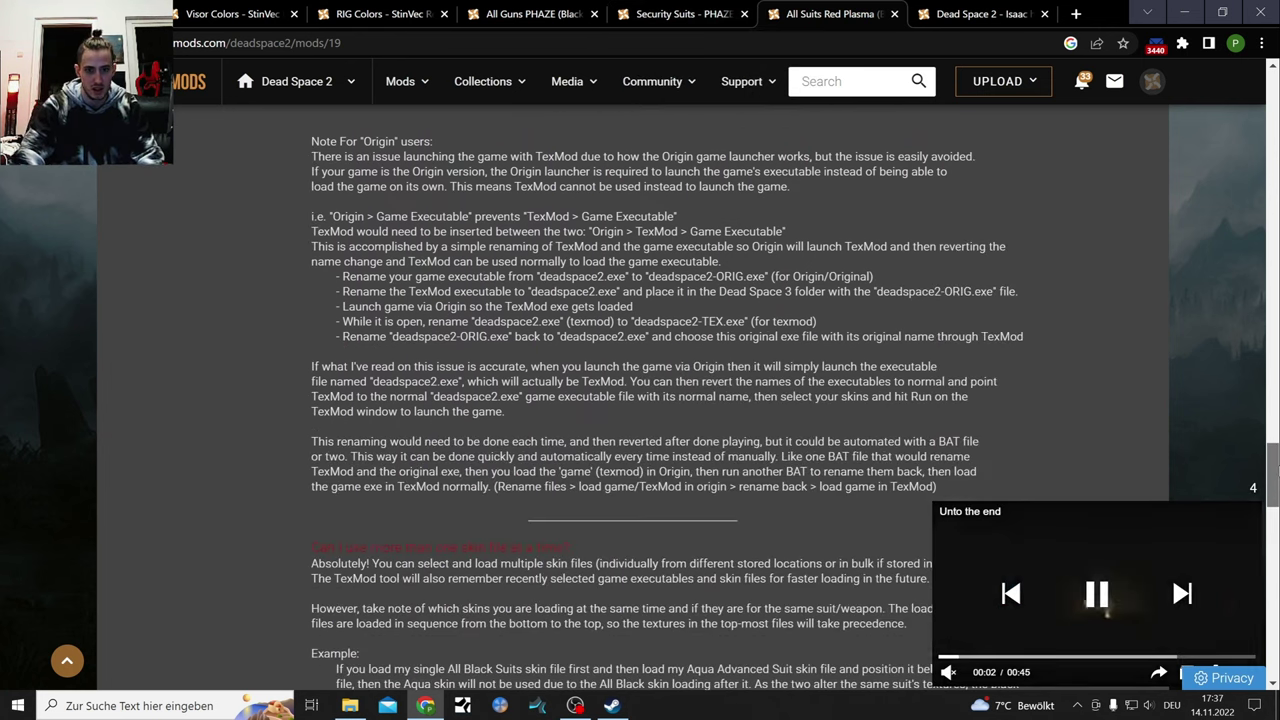
{"action": "scroll", "coordinate": [640, 400], "scroll_direction": "up", "scroll_amount": 15}
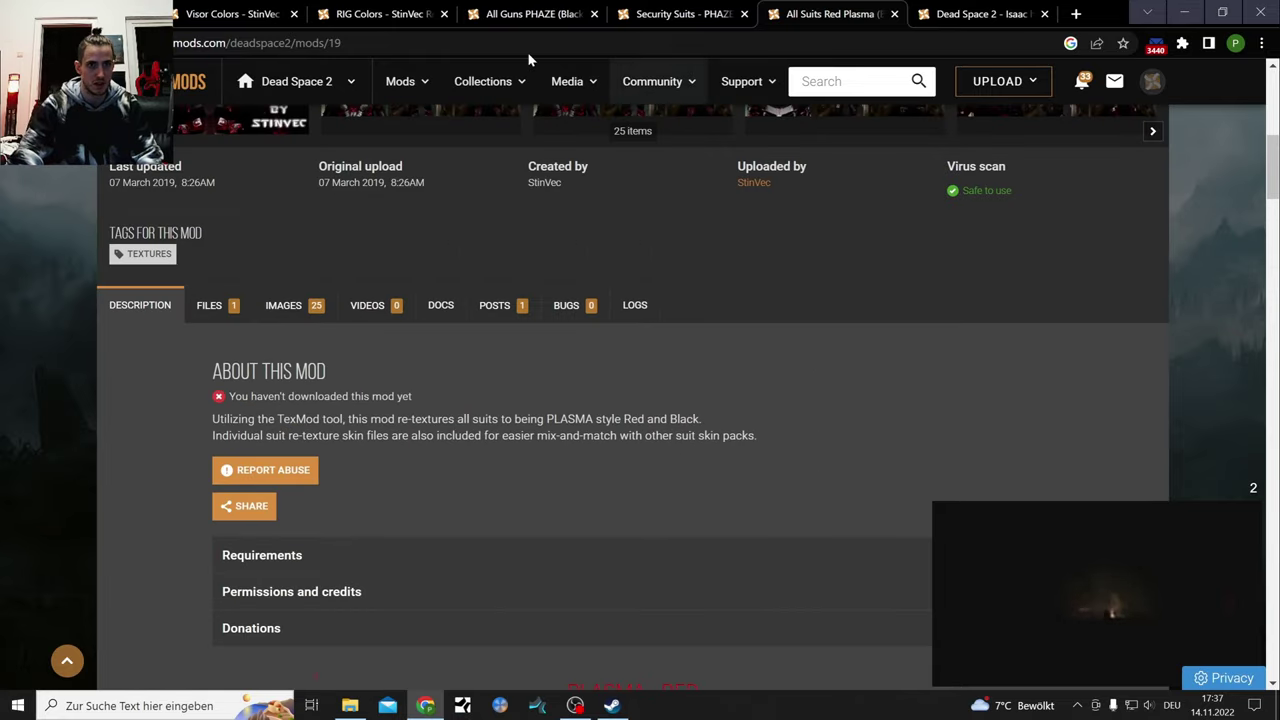
Return to the Visor Colors mod, dismiss the floating video and view the About this mod section.
{"action": "left_click", "coordinate": [233, 13]}
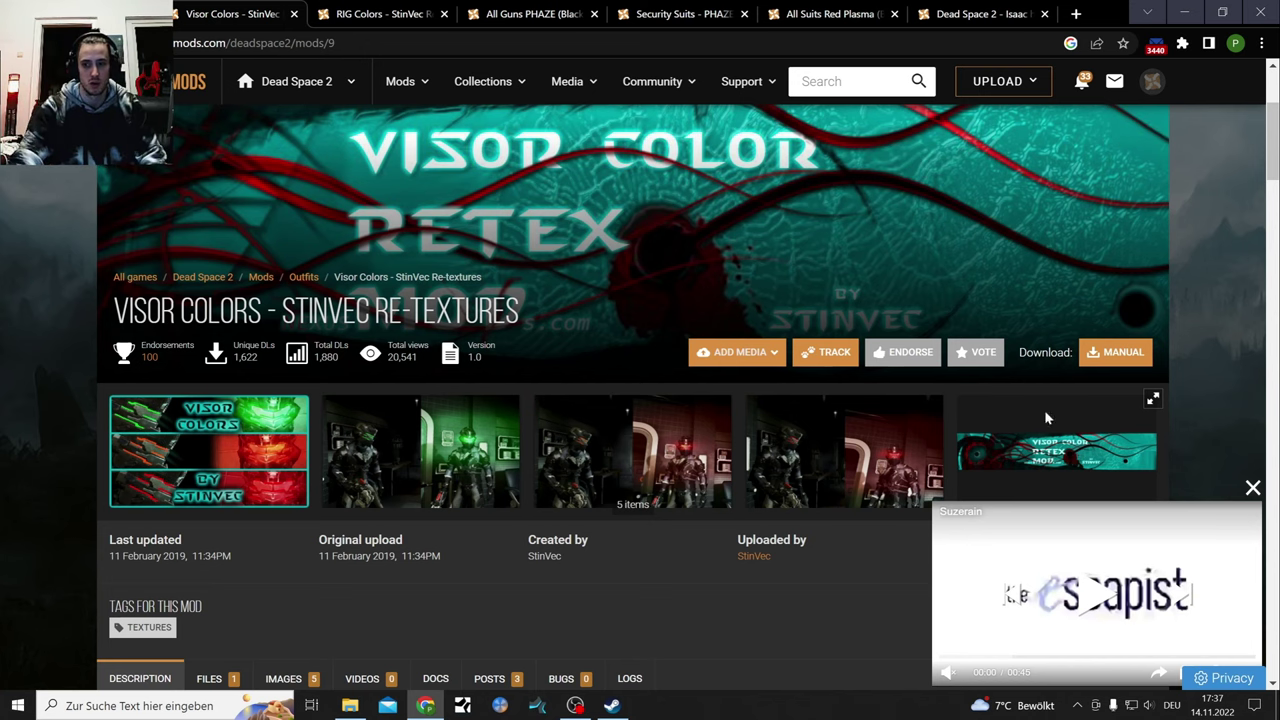
{"action": "left_click", "coordinate": [1251, 488]}
{"action": "scroll", "coordinate": [960, 435], "scroll_direction": "down", "scroll_amount": 3}
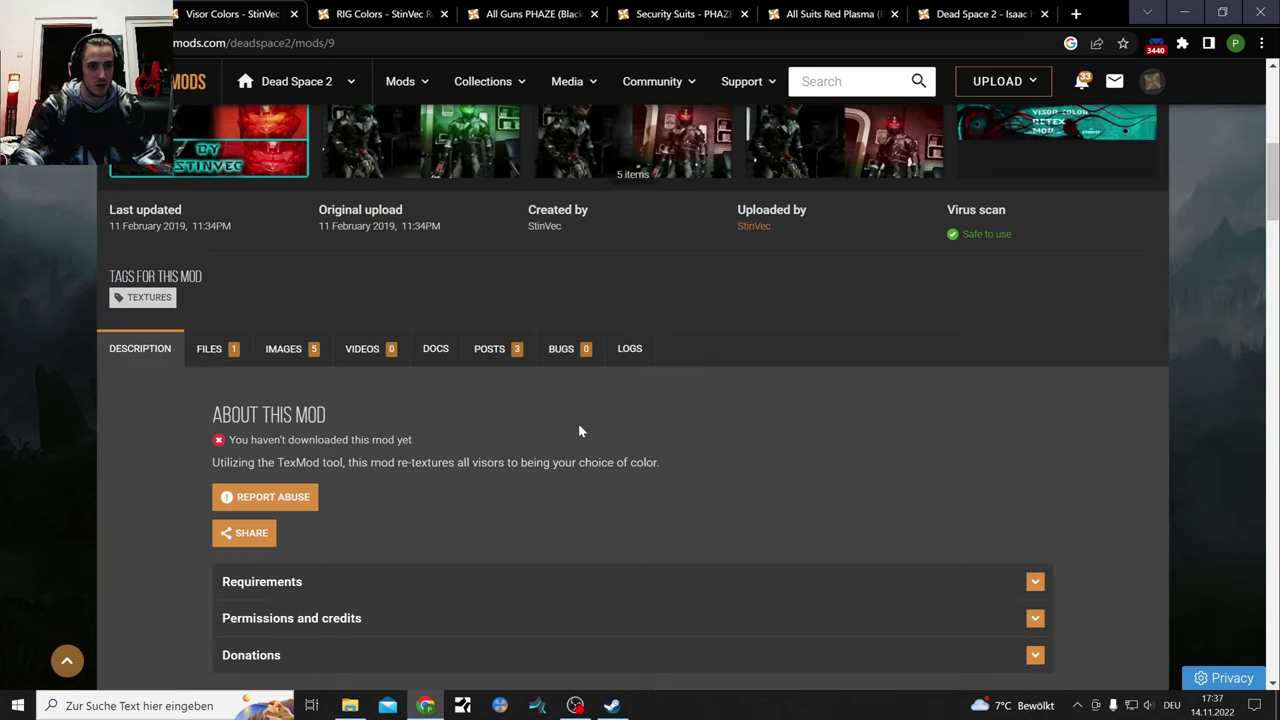
Examine the Visor Colors mod's offered colors and TexMod download source, and briefly check the RIG Colors mod page.
{"action": "scroll", "coordinate": [386, 354], "scroll_direction": "down", "scroll_amount": 6}
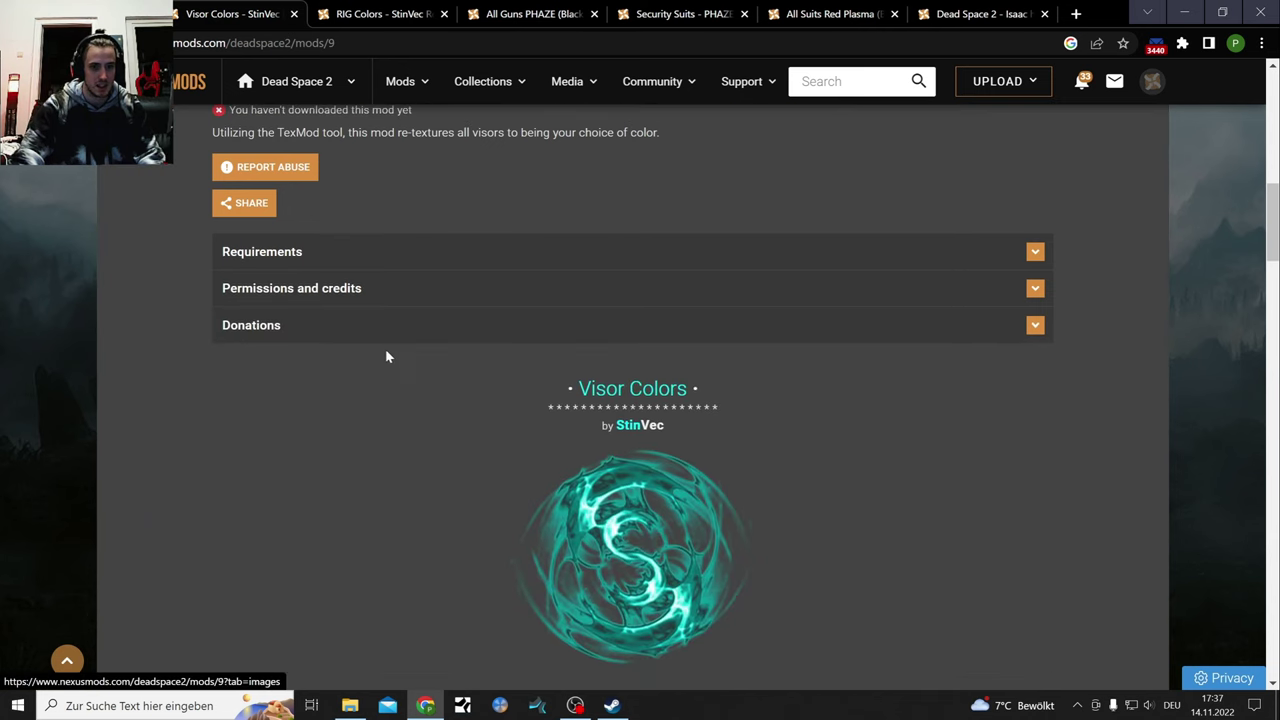
{"action": "scroll", "coordinate": [388, 357], "scroll_direction": "down", "scroll_amount": 3}
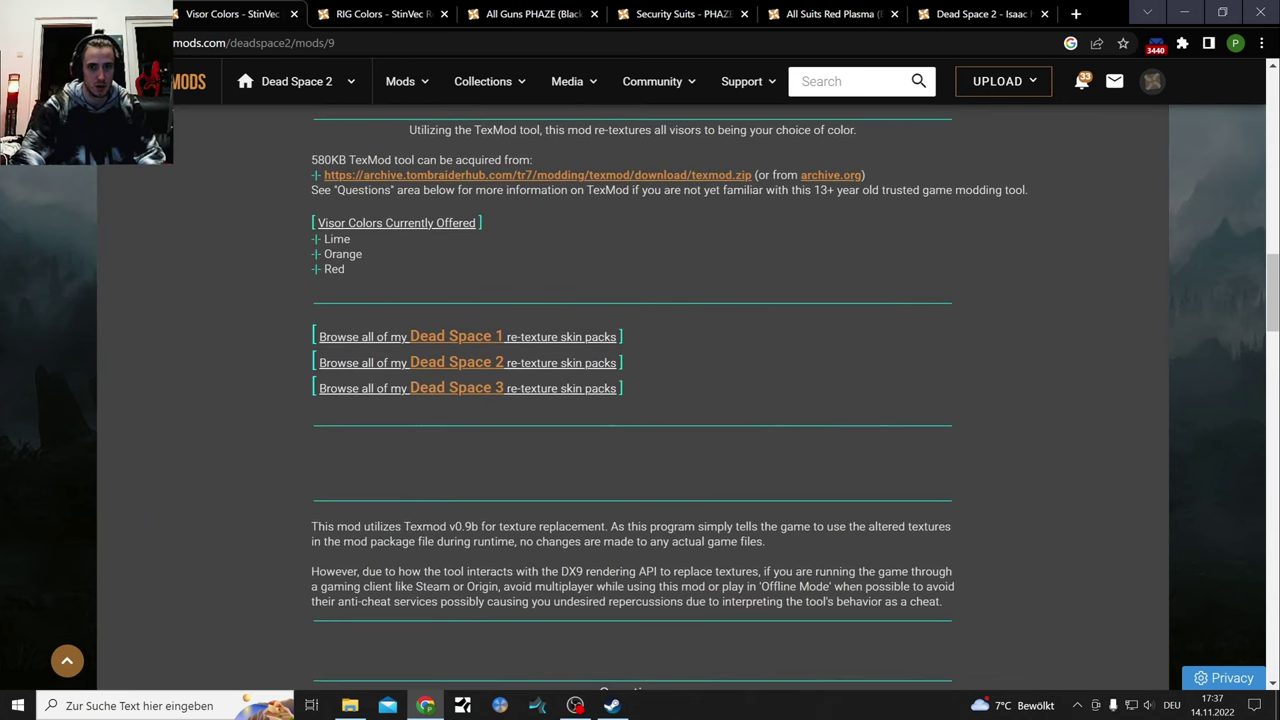
{"action": "scroll", "coordinate": [568, 384], "scroll_direction": "up", "scroll_amount": 2}
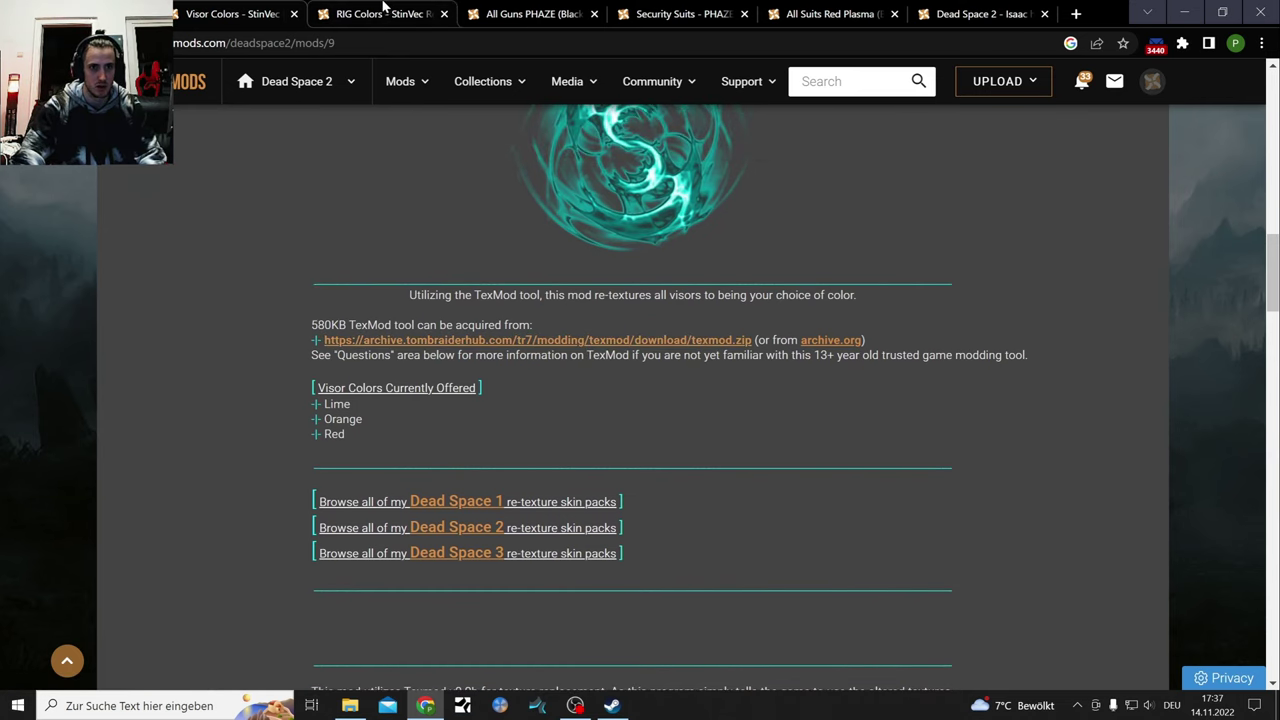
{"action": "key", "text": "ctrl+Tab"}
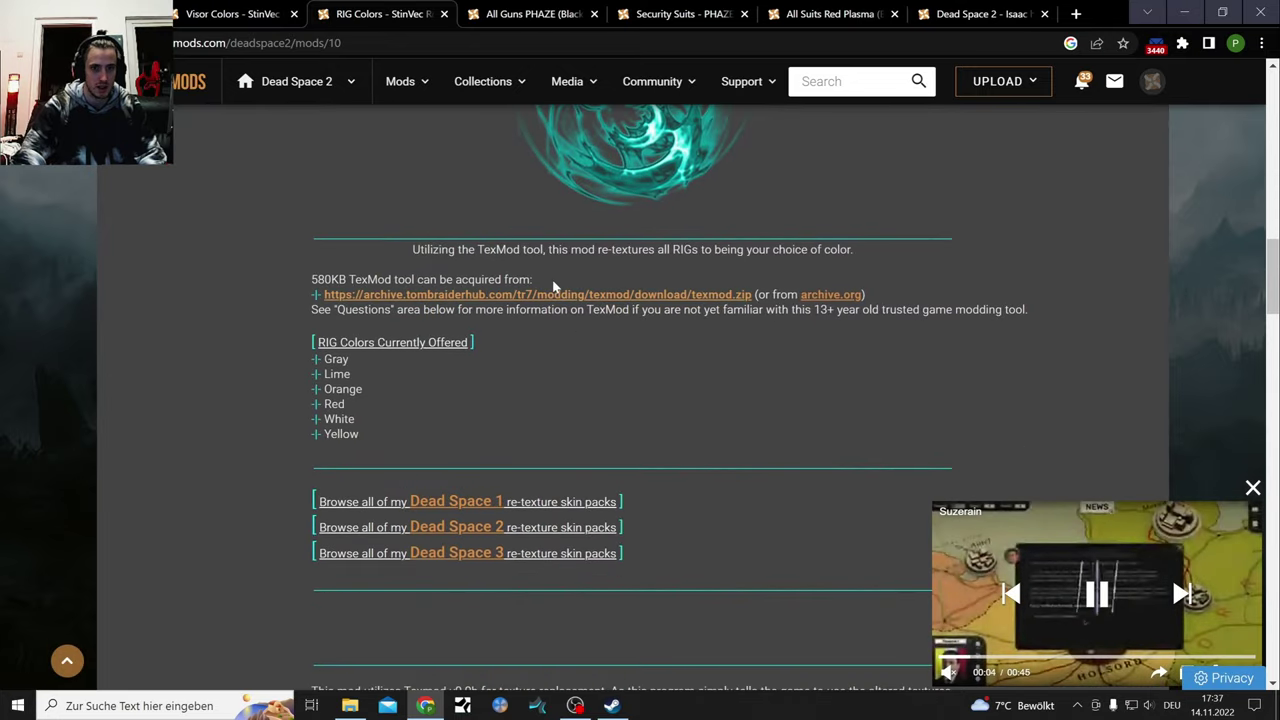
{"action": "left_click", "coordinate": [237, 12]}
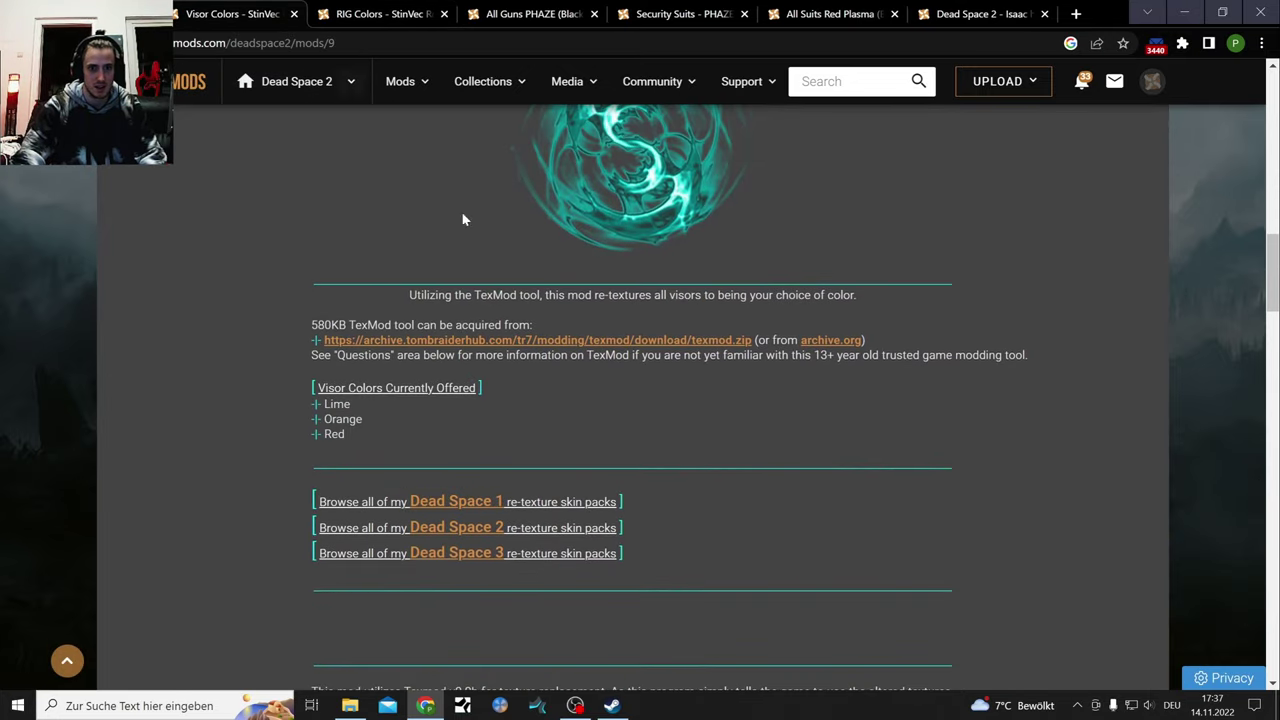
Download texmod.zip from the tombraiderhub link in the Visor Colors description and save it in the Dead Space 2 game folder.
{"action": "left_click", "coordinate": [651, 341]}
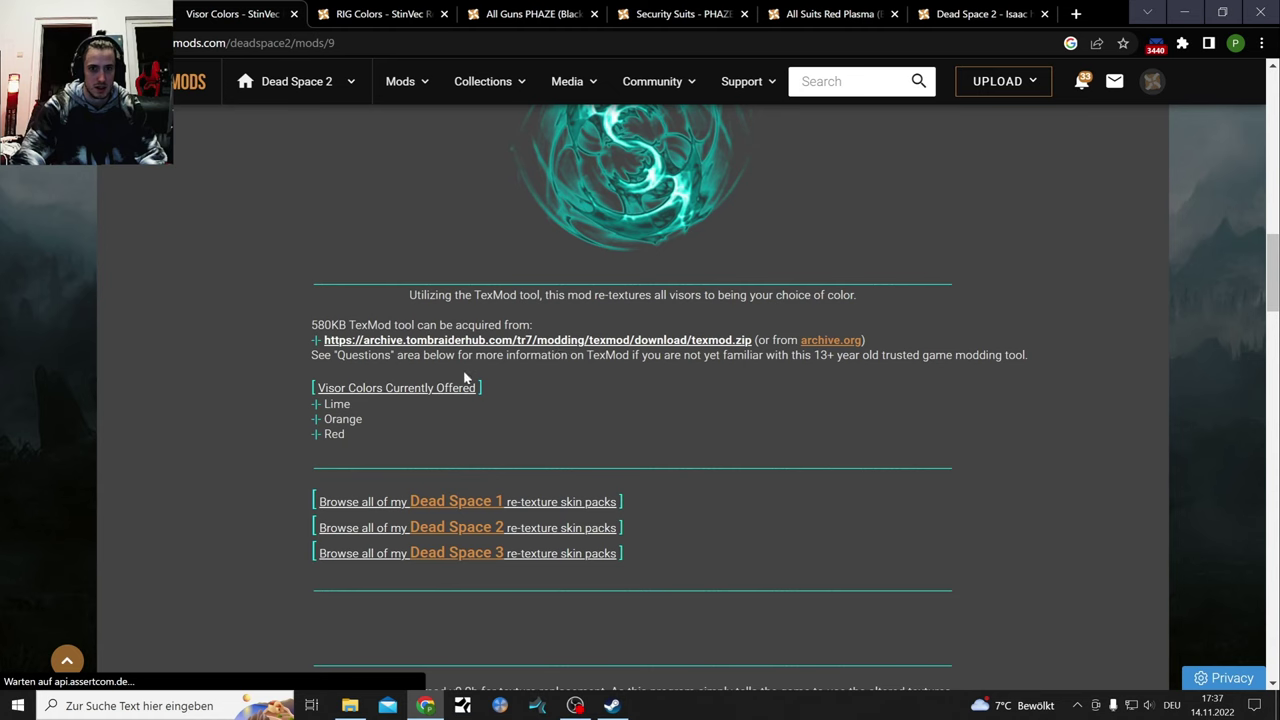
{"action": "scroll", "coordinate": [73, 191], "scroll_direction": "up", "scroll_amount": 1}
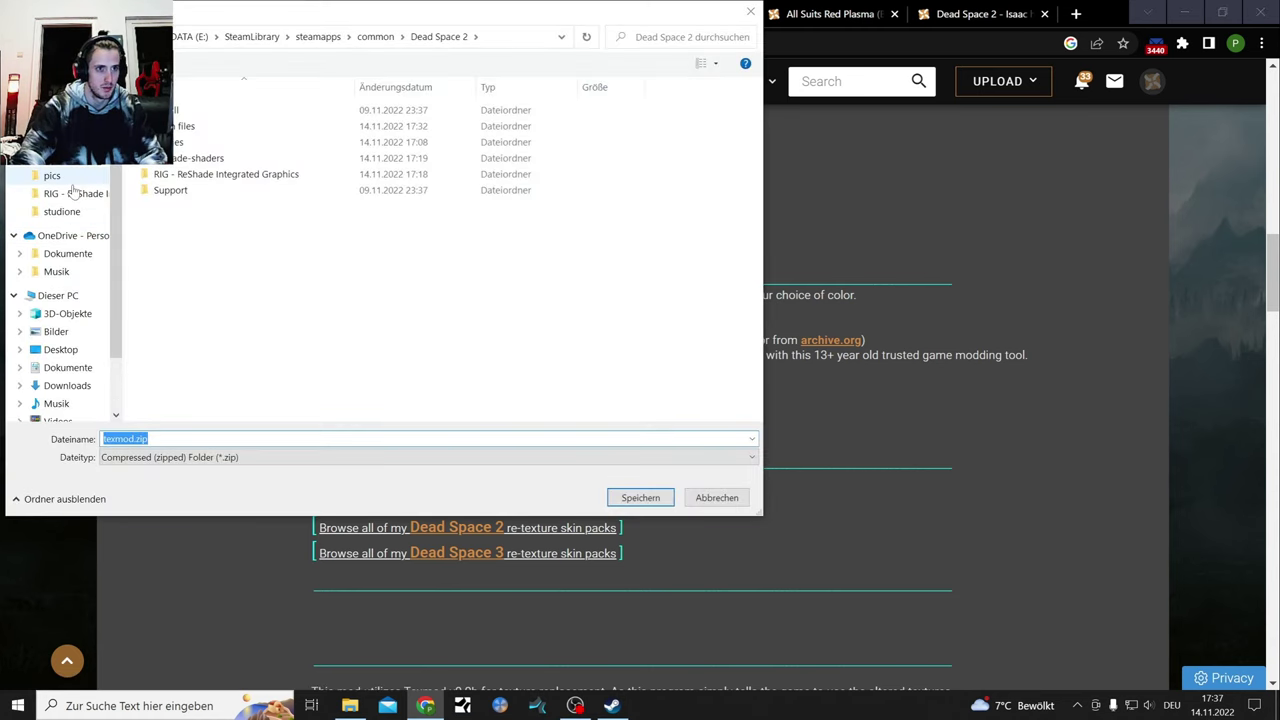
{"action": "left_click", "coordinate": [638, 498]}
Show the downloaded texmod.zip in its folder and extract it directly into the Dead Space 2 folder, without a texmod subfolder.
{"action": "left_click", "coordinate": [175, 668]}
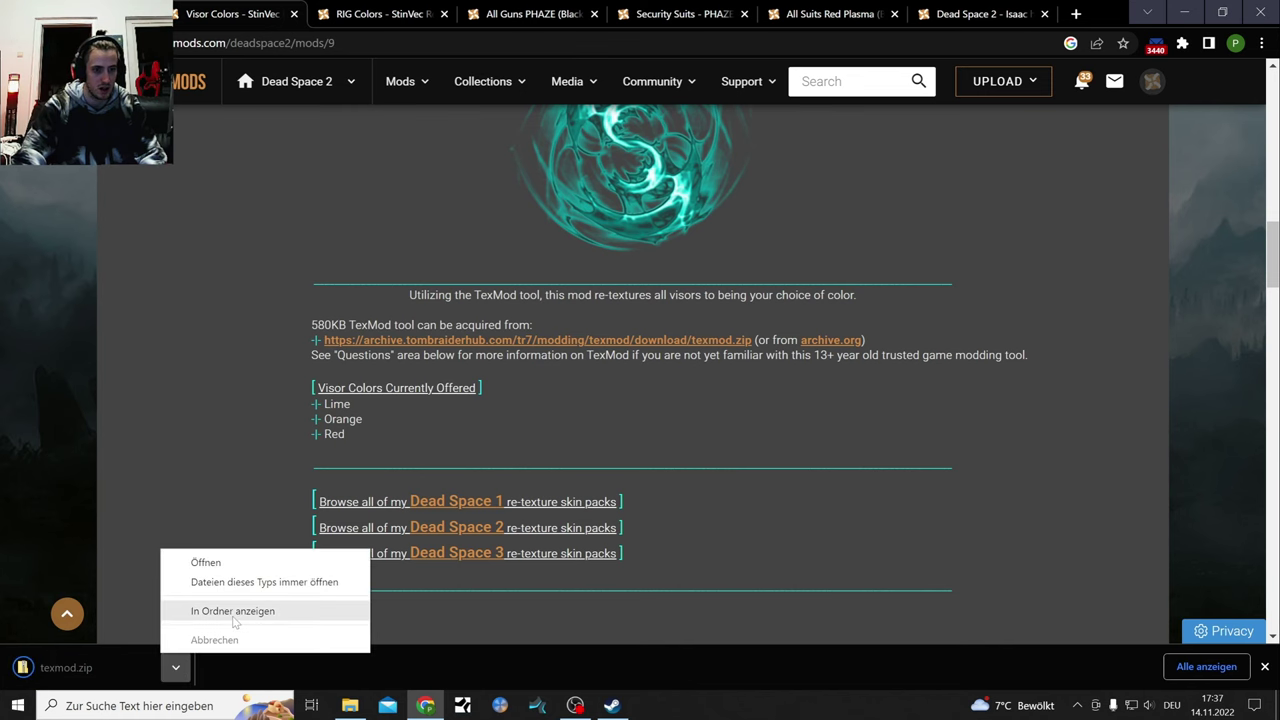
{"action": "left_click", "coordinate": [235, 609]}
{"action": "right_click", "coordinate": [605, 547]}
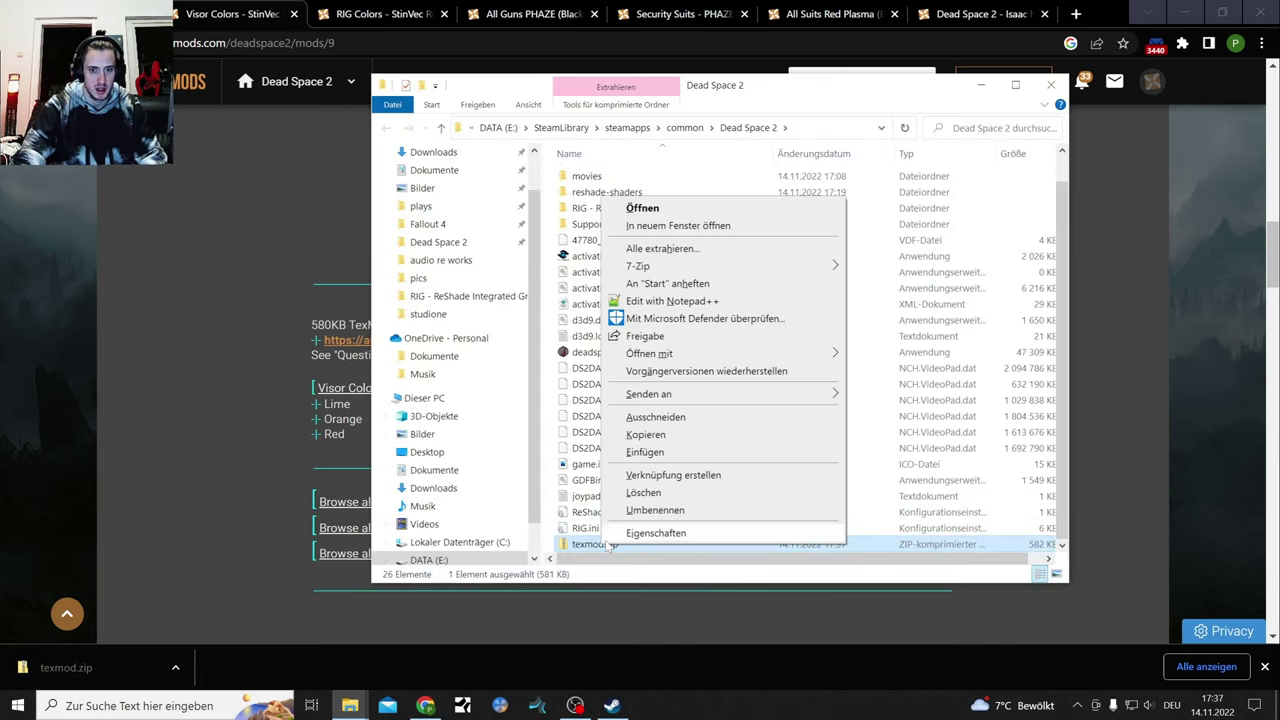
{"action": "mouse_move", "coordinate": [692, 358]}
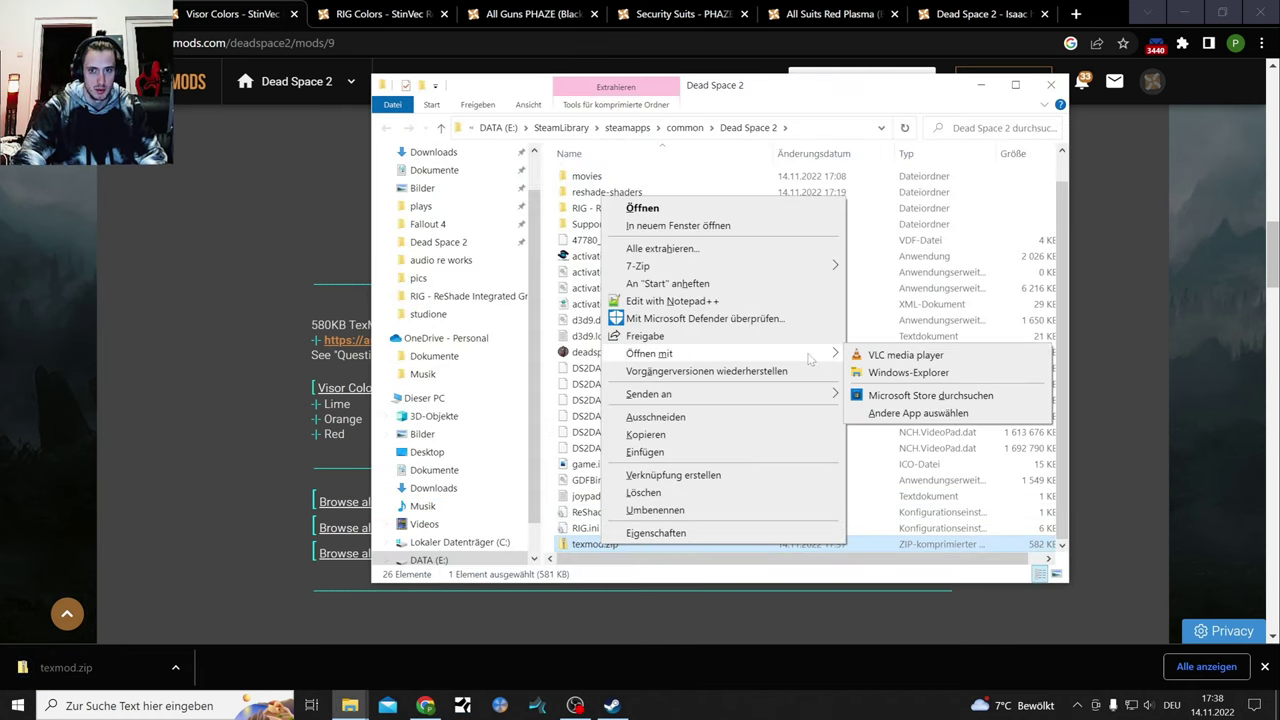
{"action": "left_click", "coordinate": [684, 253]}
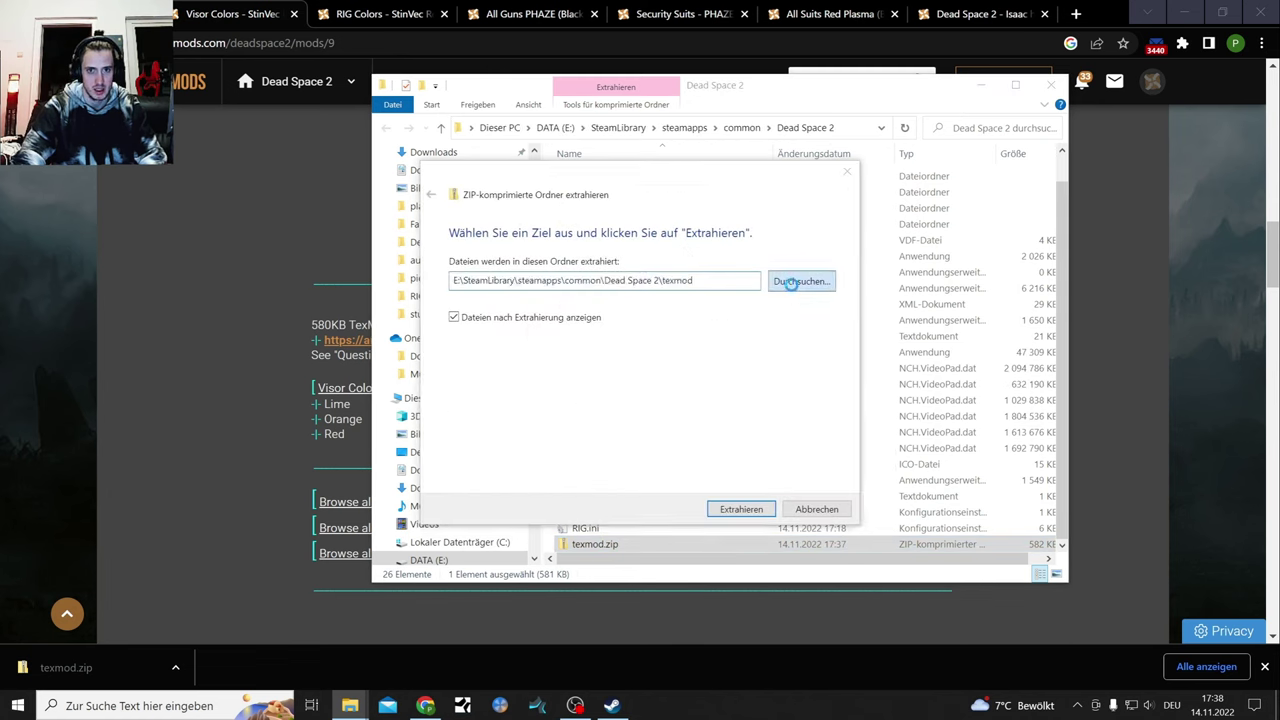
{"action": "left_click", "coordinate": [805, 281]}
{"action": "left_click", "coordinate": [888, 536]}
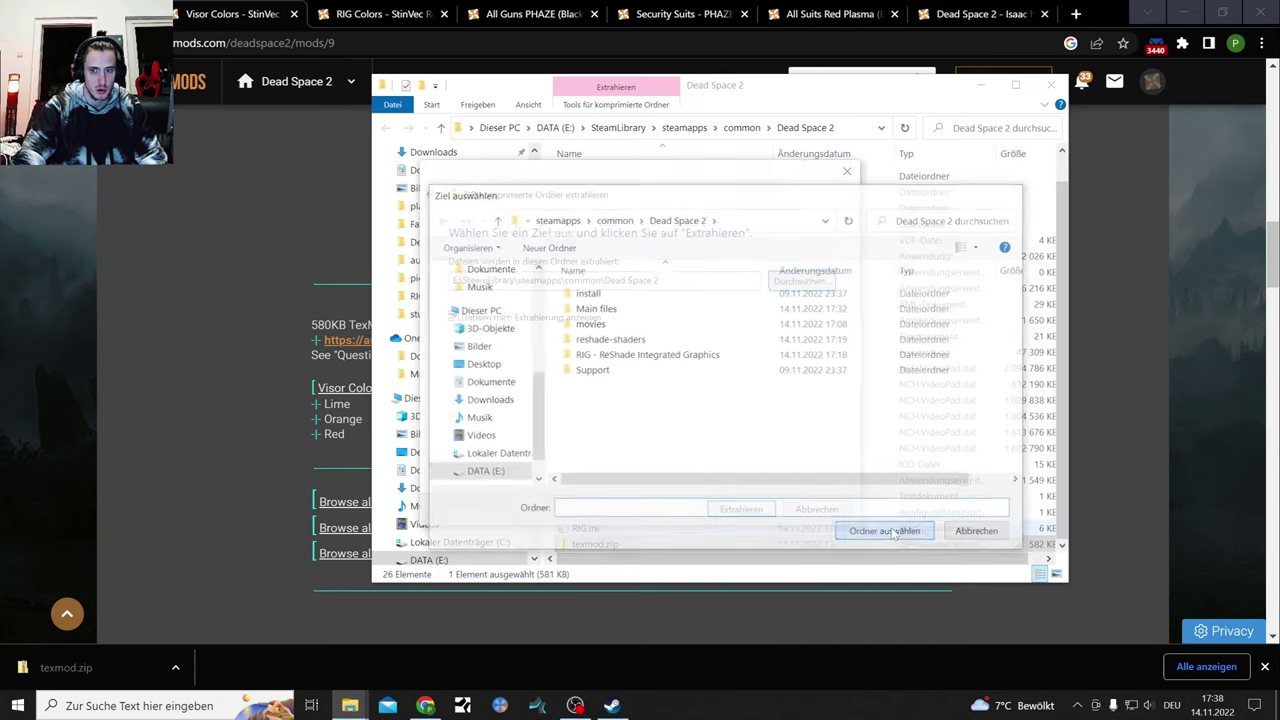
{"action": "left_click", "coordinate": [746, 509]}
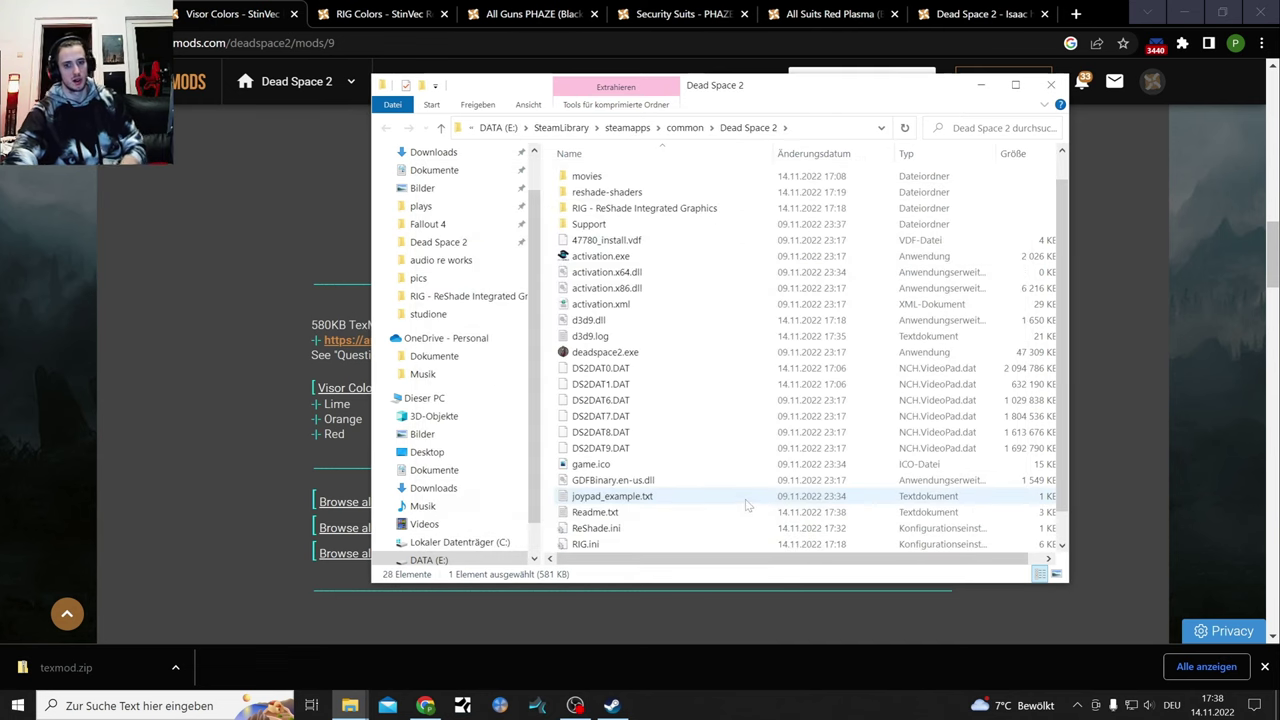
Delete the texmod.zip archive from the Dead Space 2 folder.
{"action": "scroll", "coordinate": [756, 502], "scroll_direction": "down", "scroll_amount": 1}
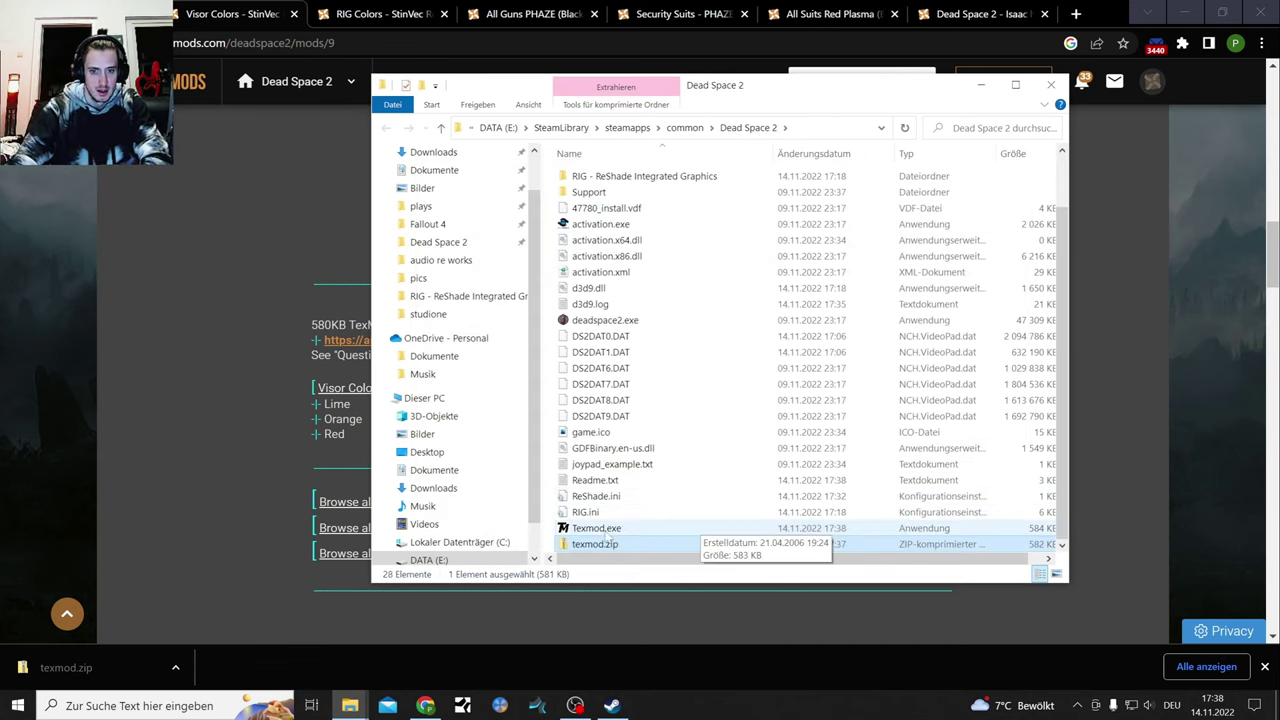
{"action": "right_click", "coordinate": [601, 548]}
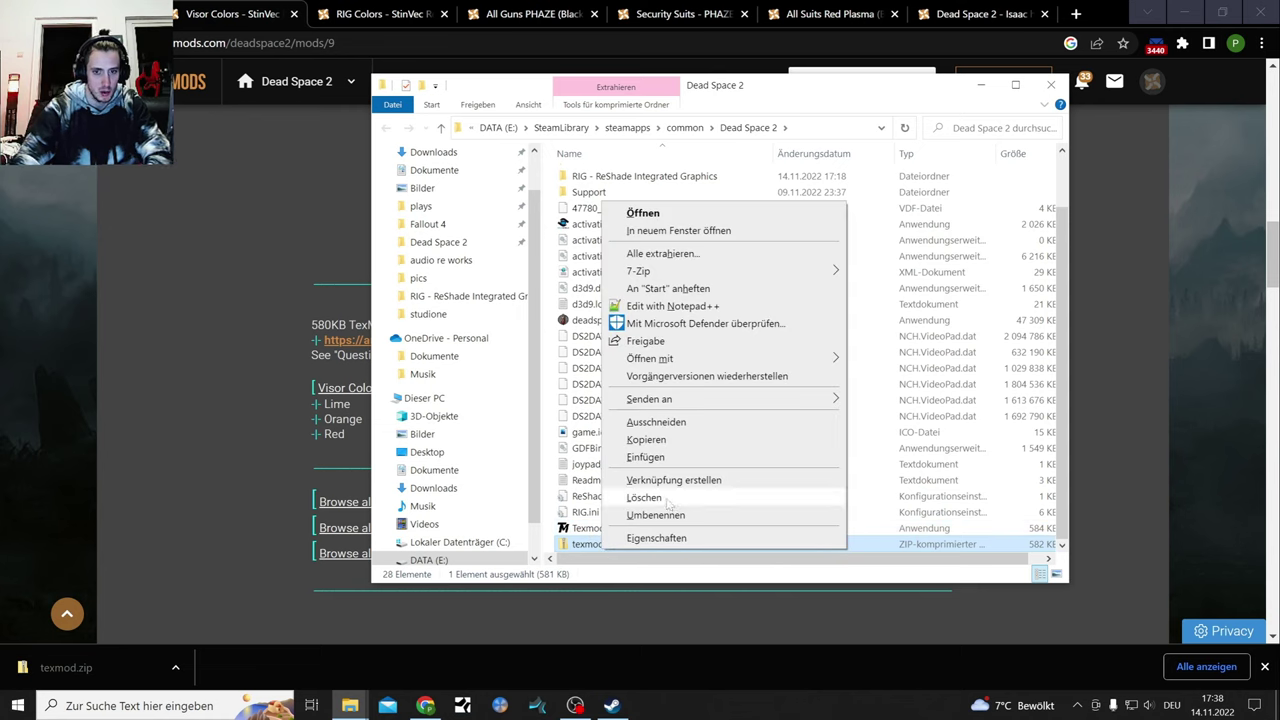
{"action": "left_click", "coordinate": [666, 498]}
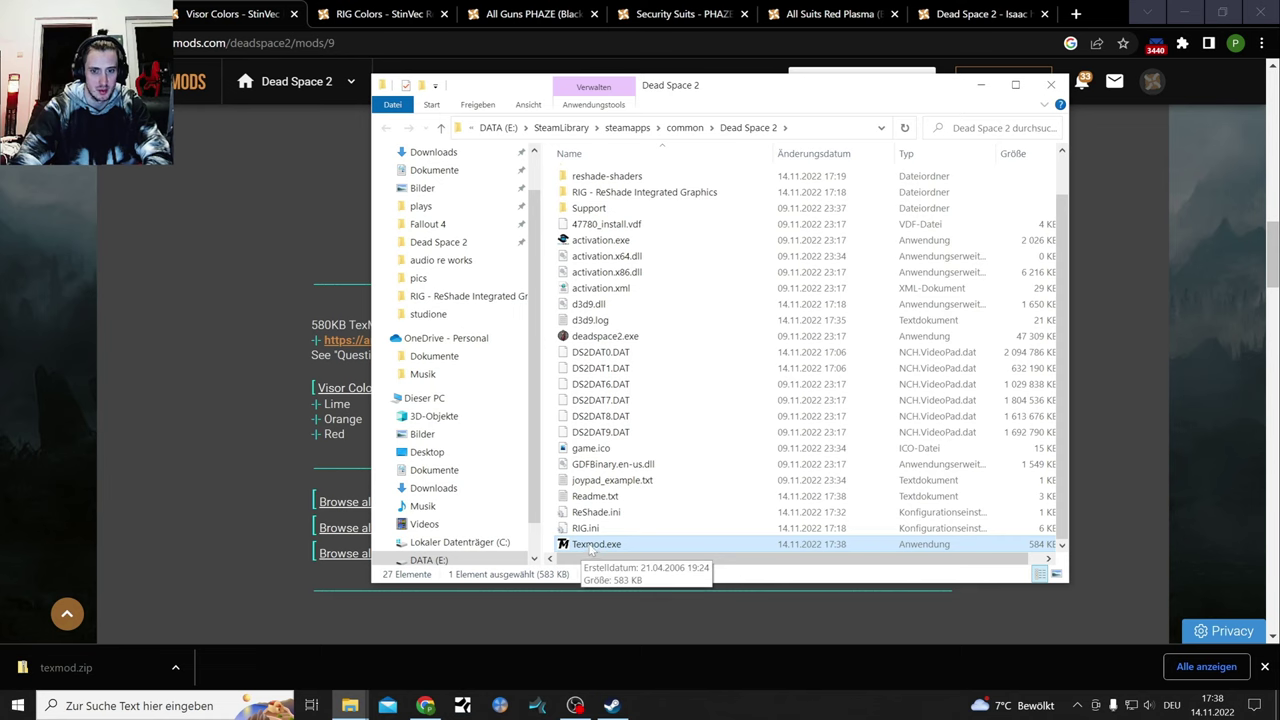
Launch Texmod.exe from the Dead Space 2 folder to view its window, and close it again.
{"action": "double_click", "coordinate": [590, 546]}
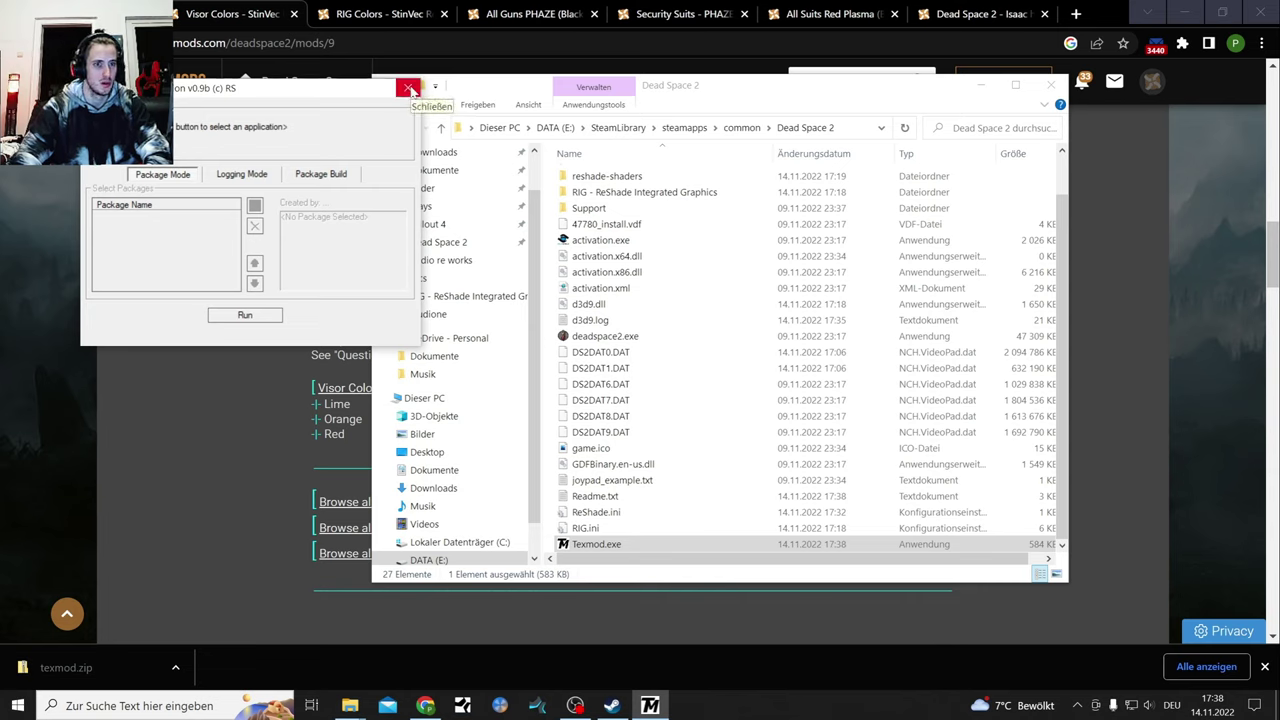
{"action": "left_click", "coordinate": [409, 89]}
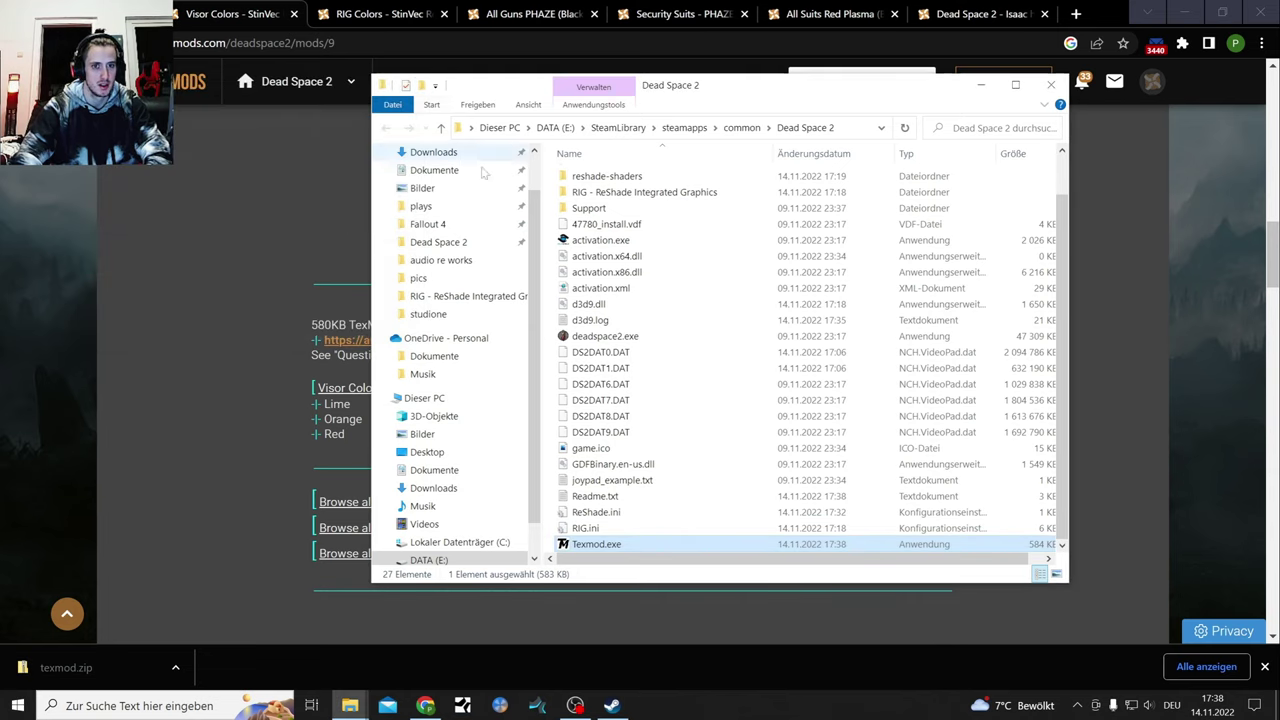
{"action": "scroll", "coordinate": [563, 352], "scroll_direction": "up", "scroll_amount": 2}
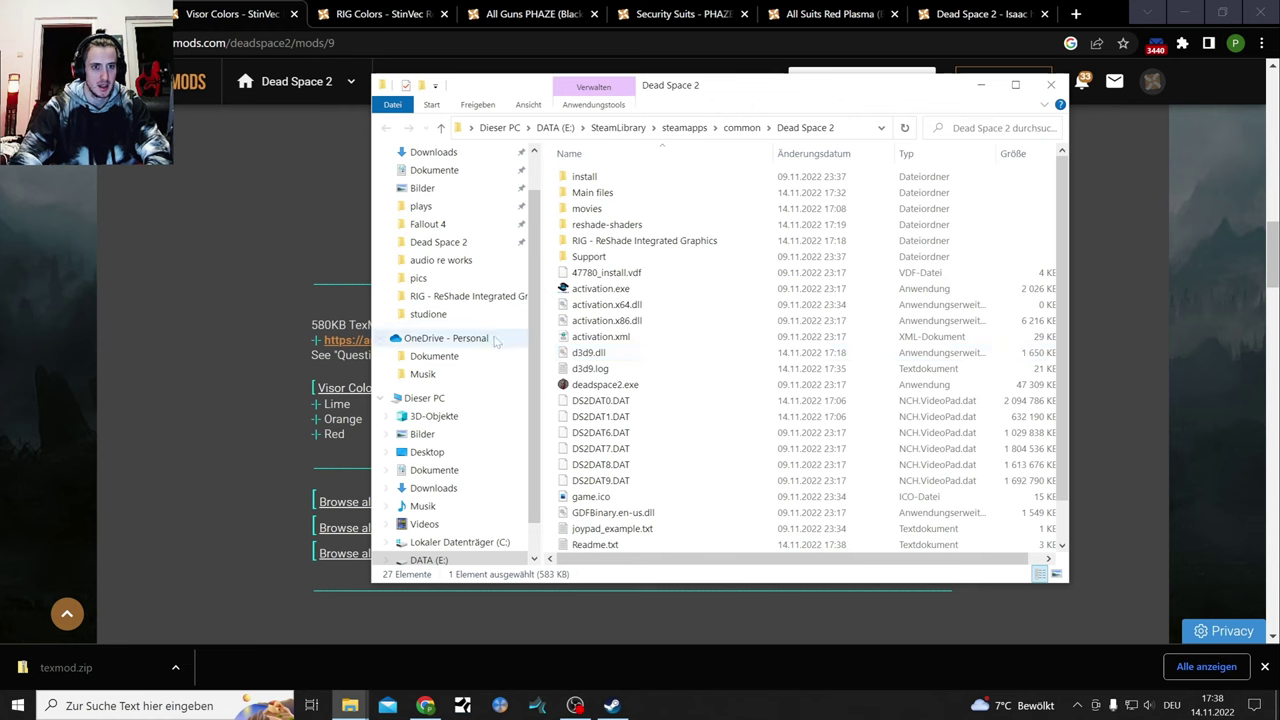
Download the Visor Colors - StinVec Re-textures (v1.0) main file manually with the slow download and save it in the Dead Space 2 folder.
{"action": "left_click", "coordinate": [270, 350]}
{"action": "scroll", "coordinate": [500, 345], "scroll_direction": "up", "scroll_amount": 8}
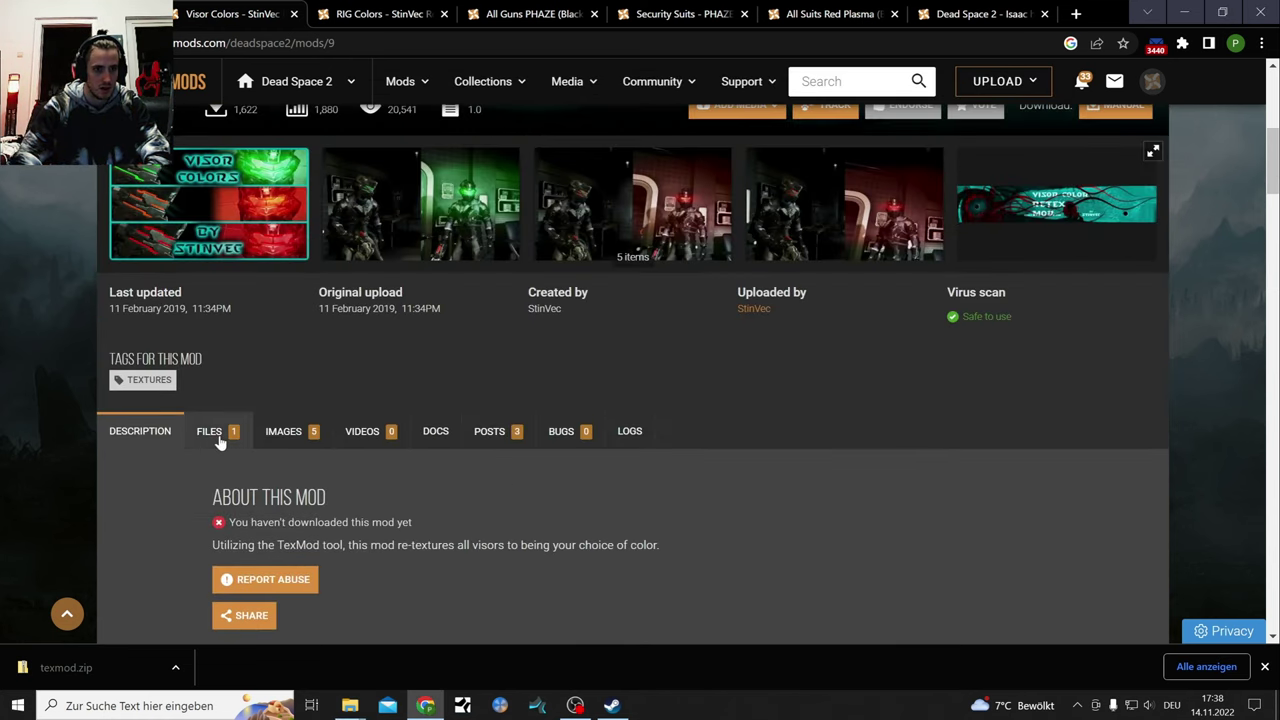
{"action": "left_click", "coordinate": [214, 432]}
{"action": "scroll", "coordinate": [272, 416], "scroll_direction": "down", "scroll_amount": 3}
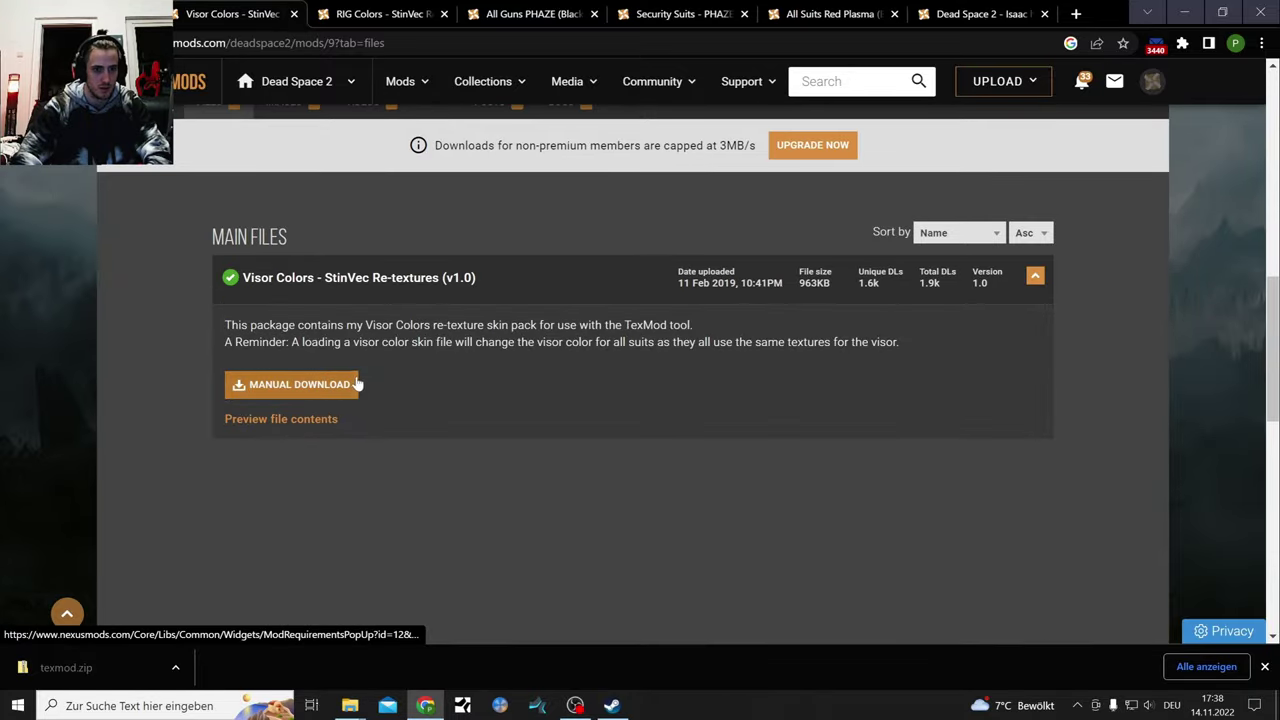
{"action": "left_click", "coordinate": [292, 386]}
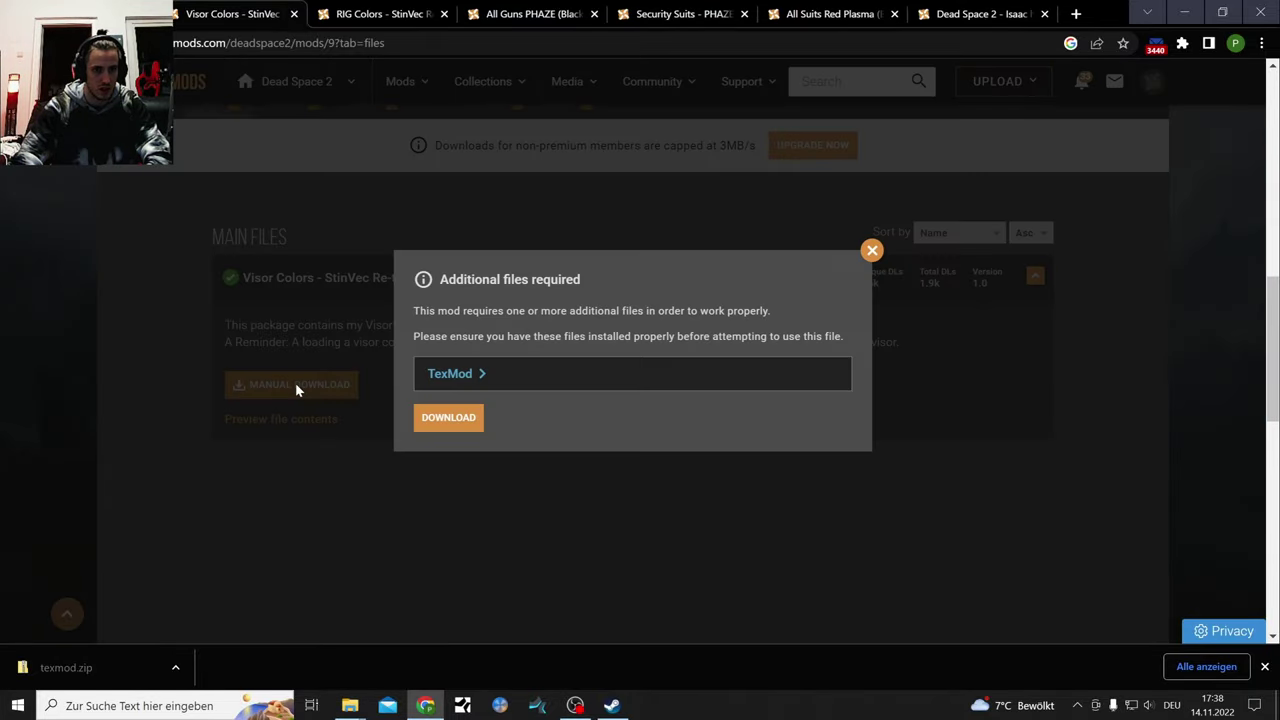
{"action": "left_click", "coordinate": [437, 420]}
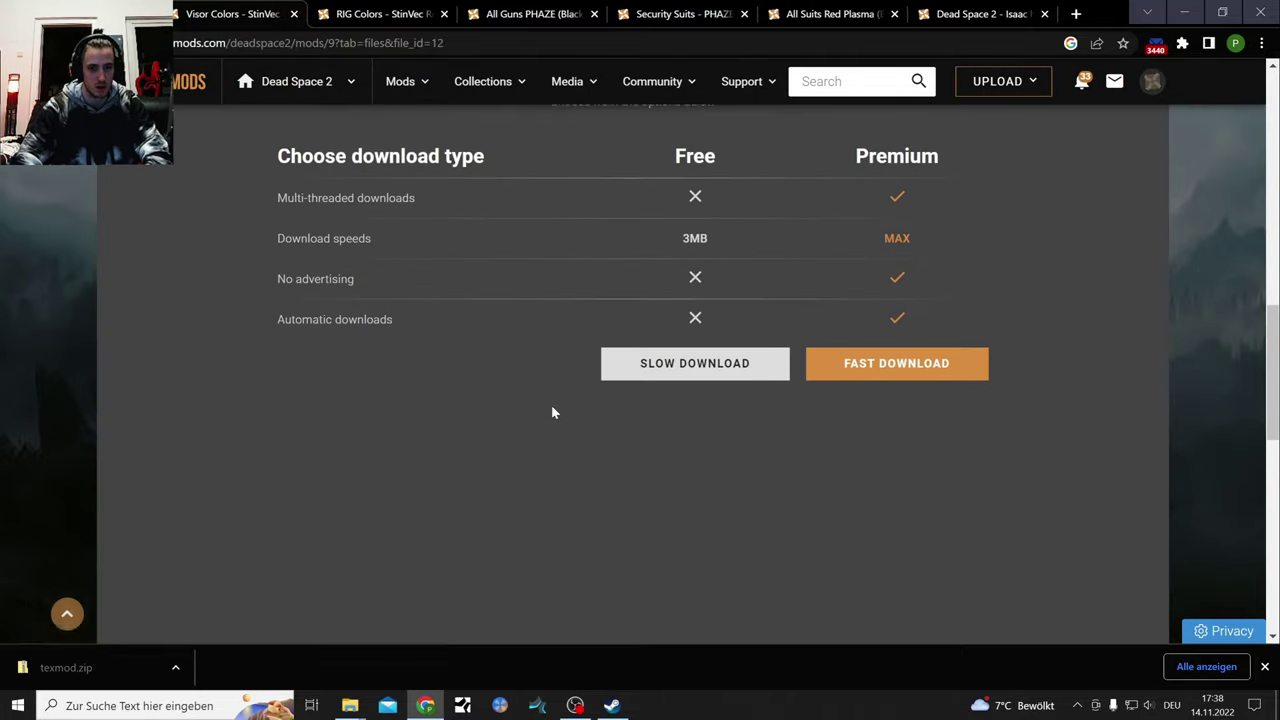
{"action": "left_click", "coordinate": [718, 452]}
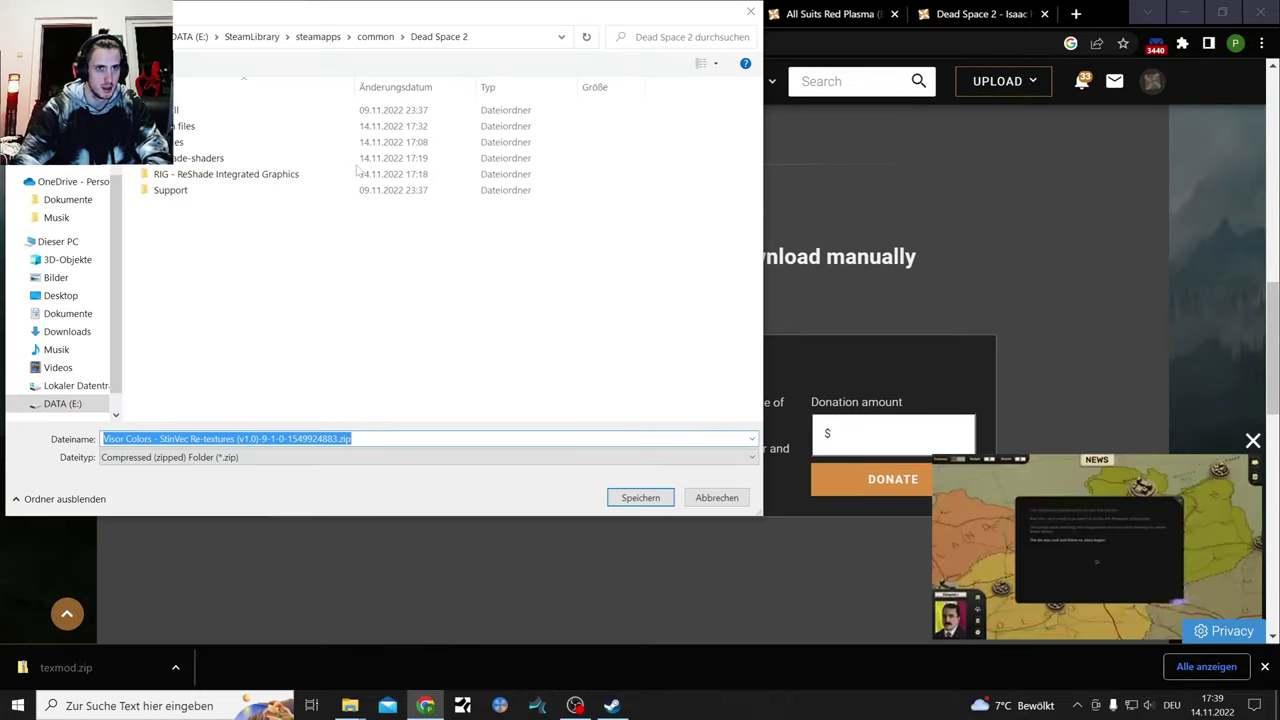
{"action": "left_click", "coordinate": [636, 496]}
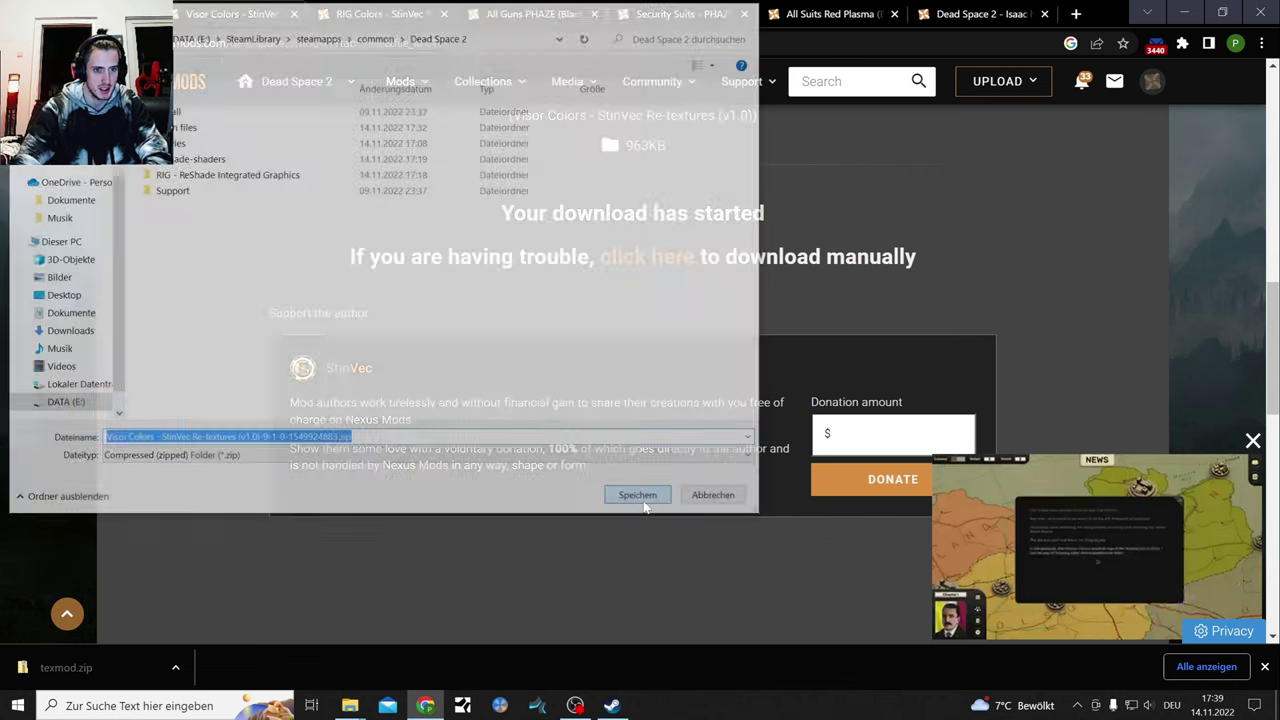
Show the downloaded Visor Colors archive in its folder and extract it into its own subfolder of Dead Space 2.
{"action": "left_click", "coordinate": [175, 667]}
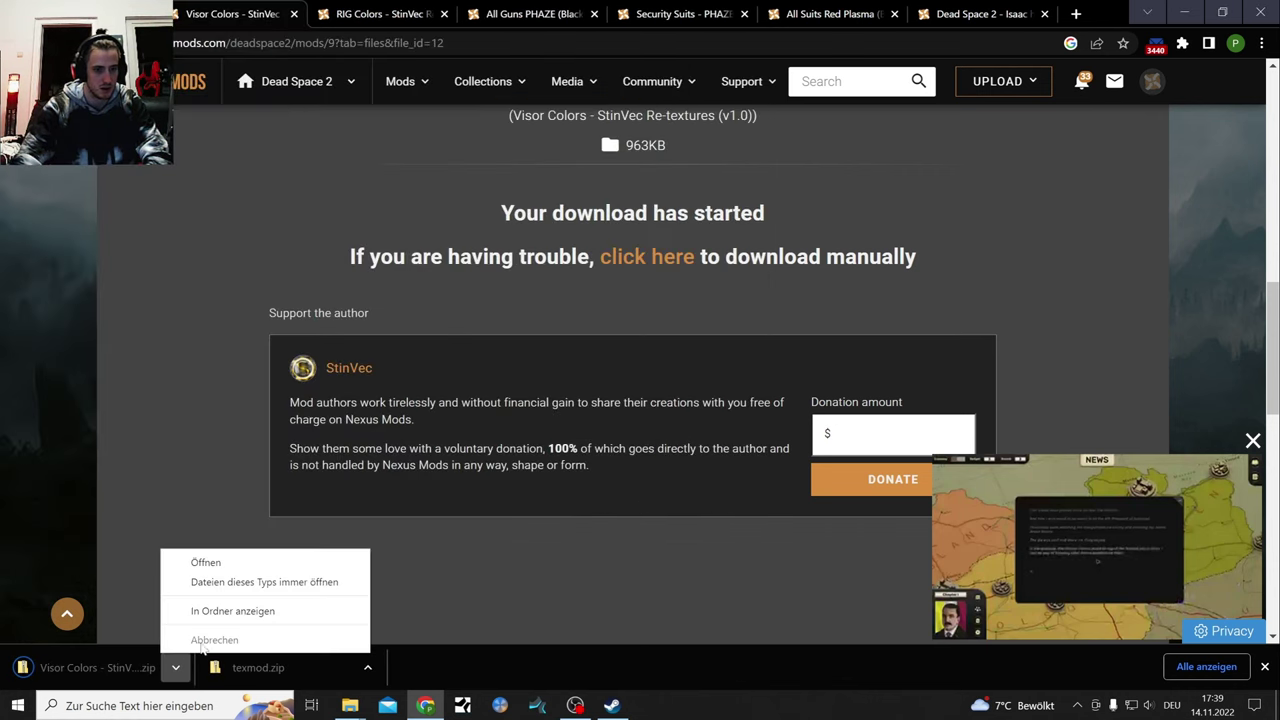
{"action": "left_click", "coordinate": [255, 611]}
{"action": "right_click", "coordinate": [639, 547]}
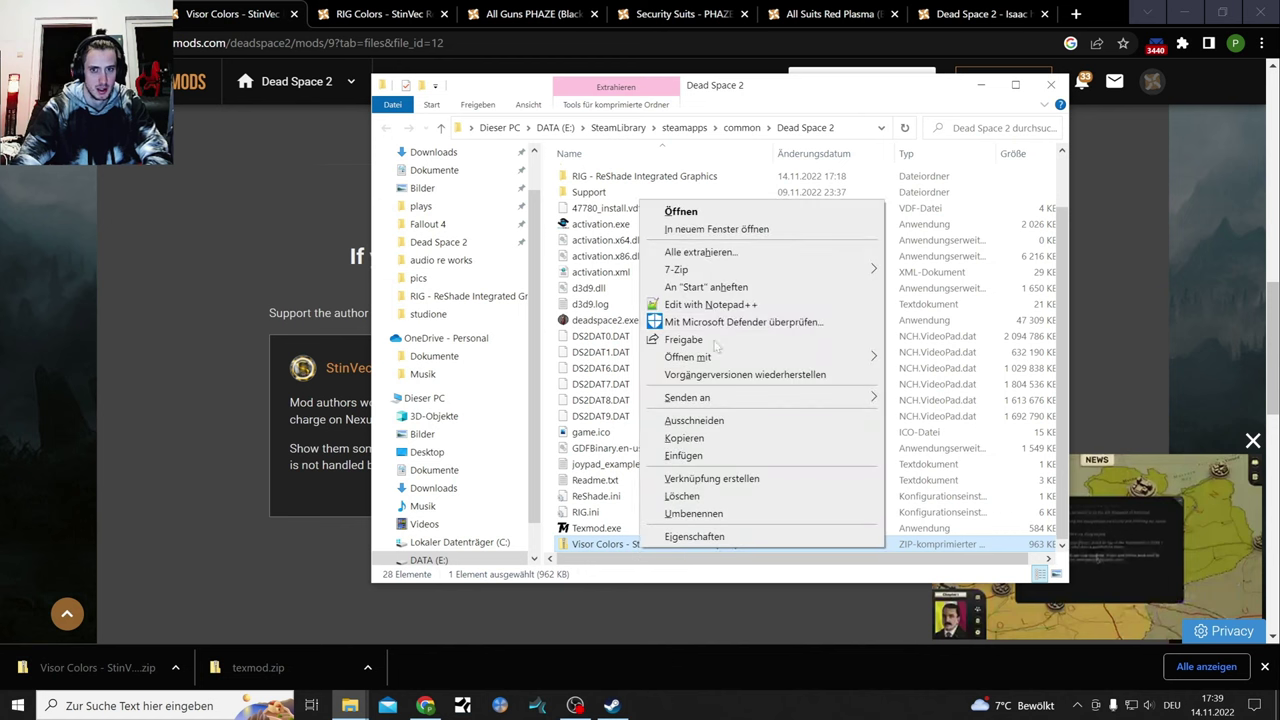
{"action": "left_click", "coordinate": [700, 252]}
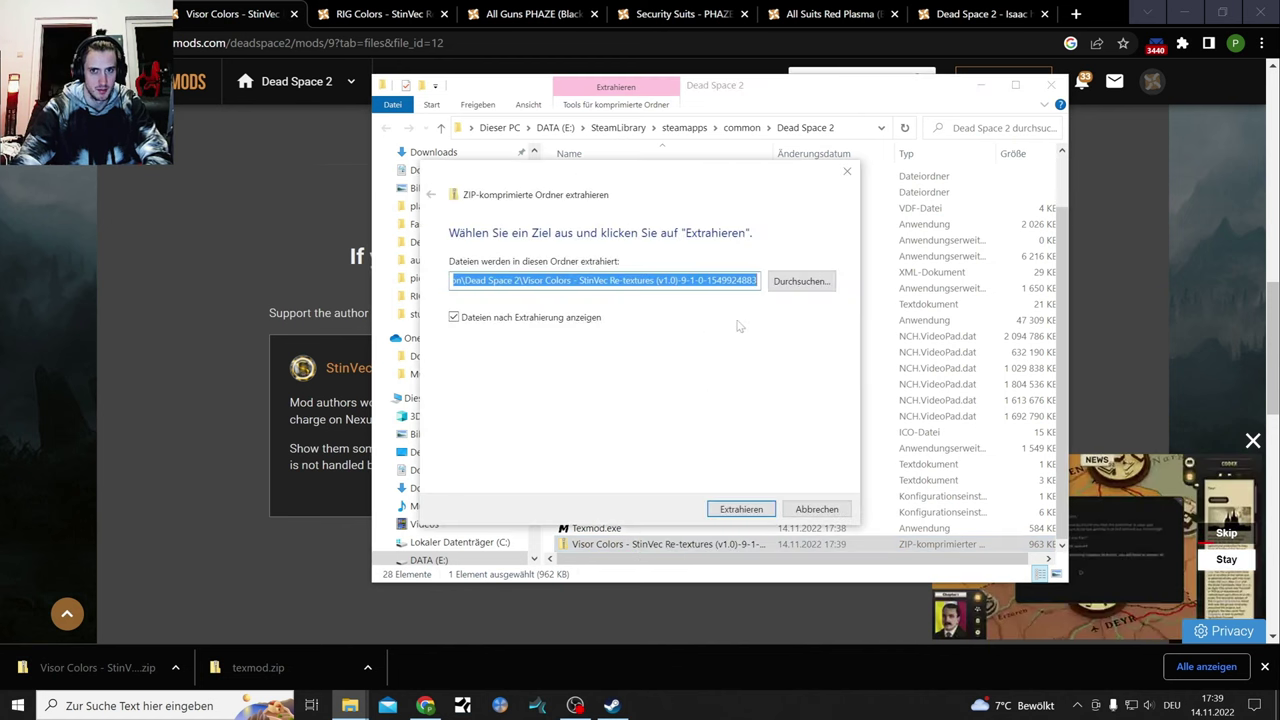
{"action": "left_click", "coordinate": [744, 506]}
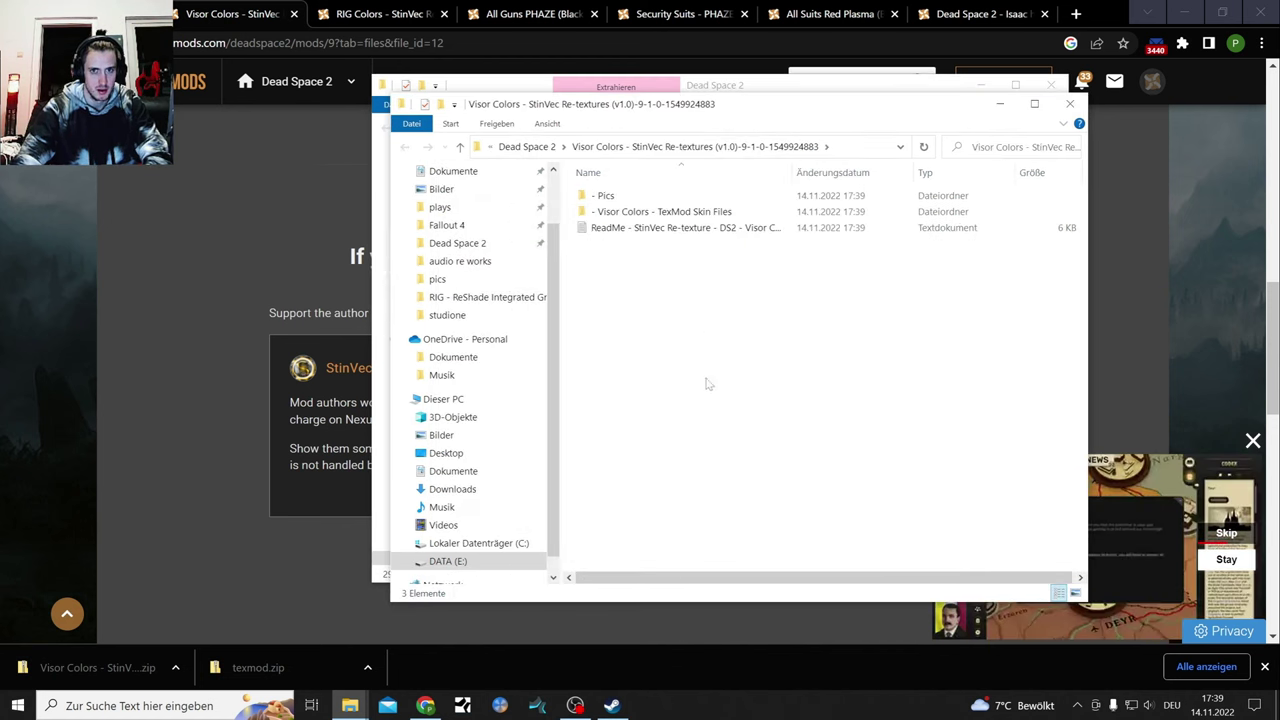
Return to the Dead Space 2 folder and delete the Visor Colors zip archive.
{"action": "left_click", "coordinate": [526, 146]}
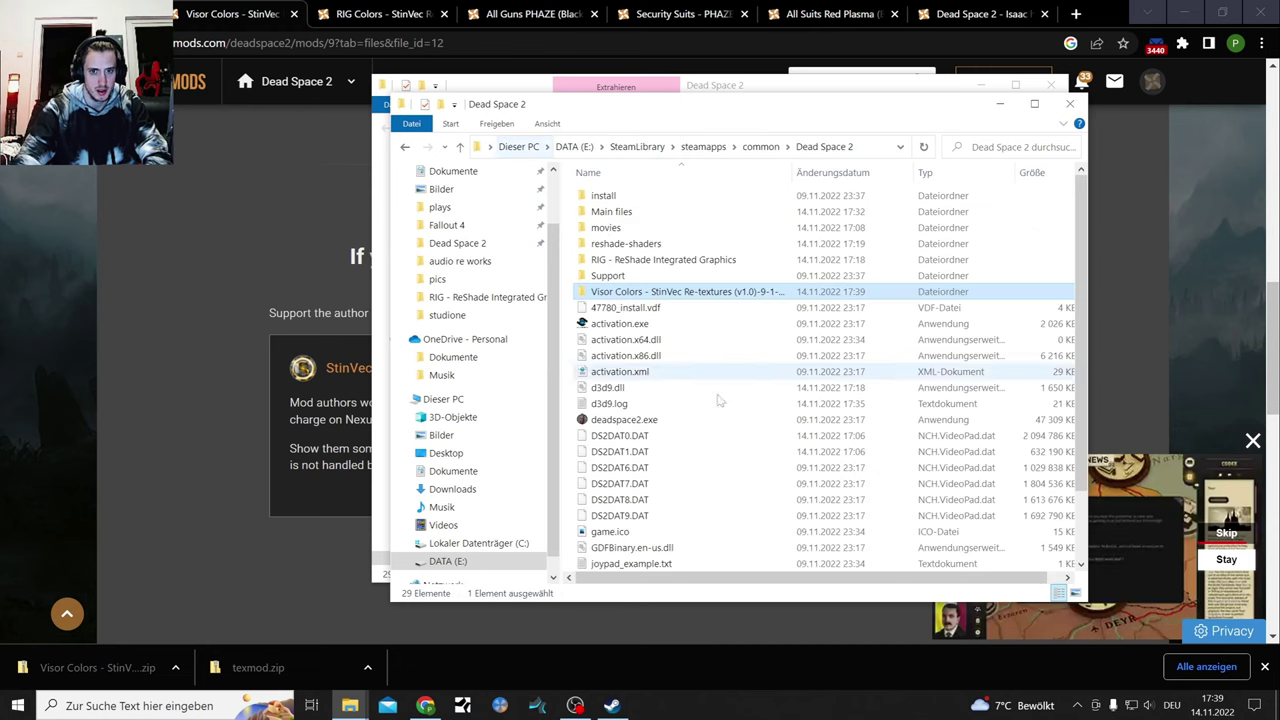
{"action": "scroll", "coordinate": [720, 497], "scroll_direction": "down", "scroll_amount": 2}
{"action": "right_click", "coordinate": [660, 563]}
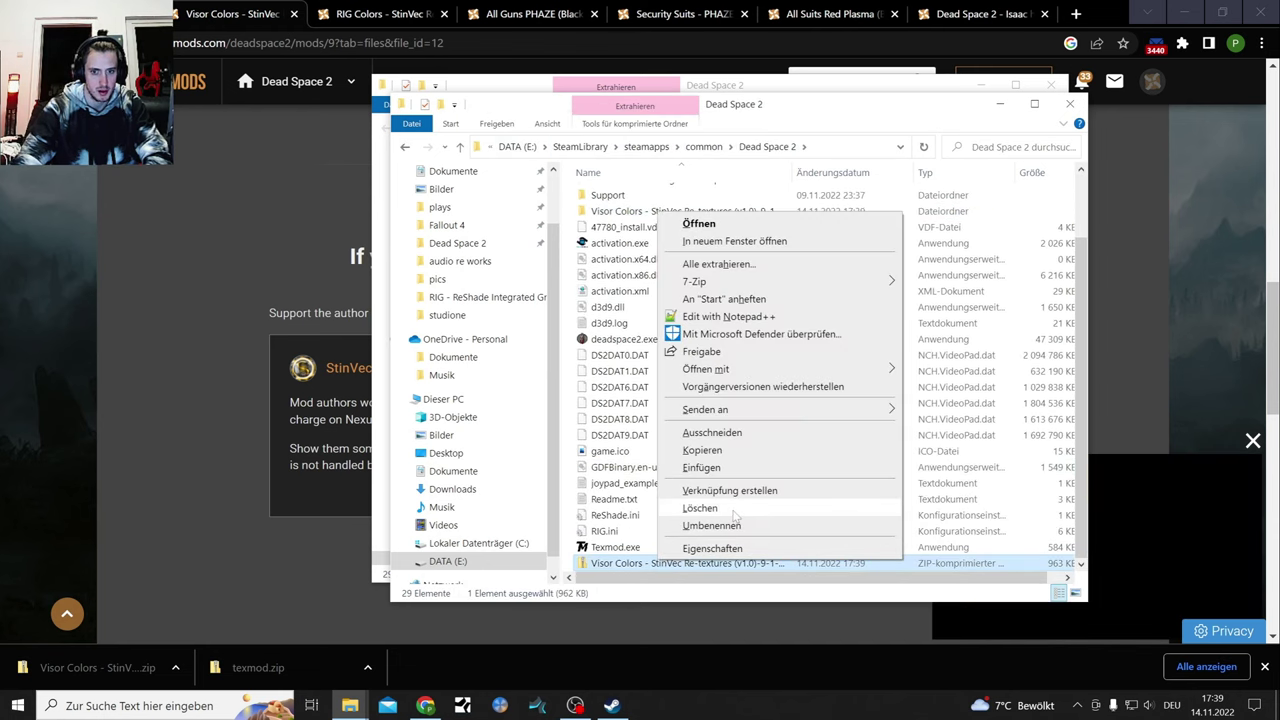
{"action": "left_click", "coordinate": [700, 510]}
Open the extracted Visor Colors folder and read its ReadMe through the Texmod usage, activation and removal sections, closing it when done.
{"action": "scroll", "coordinate": [690, 485], "scroll_direction": "up", "scroll_amount": 5}
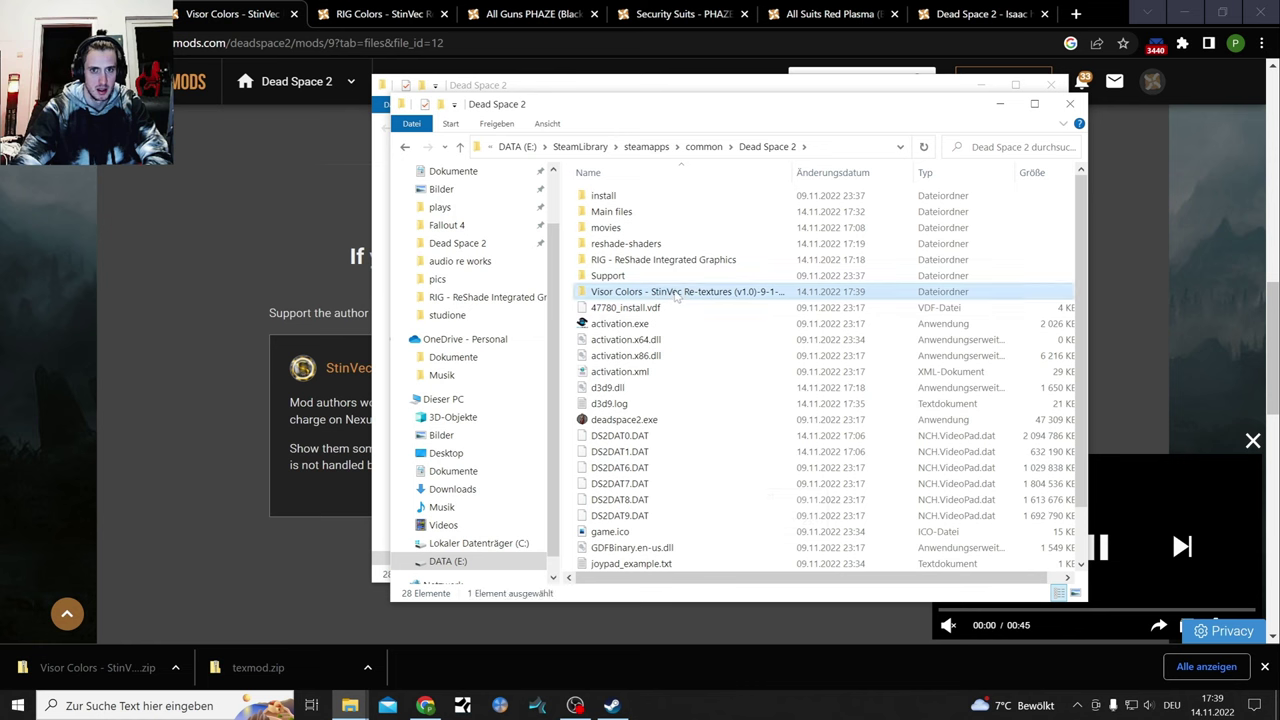
{"action": "double_click", "coordinate": [676, 292]}
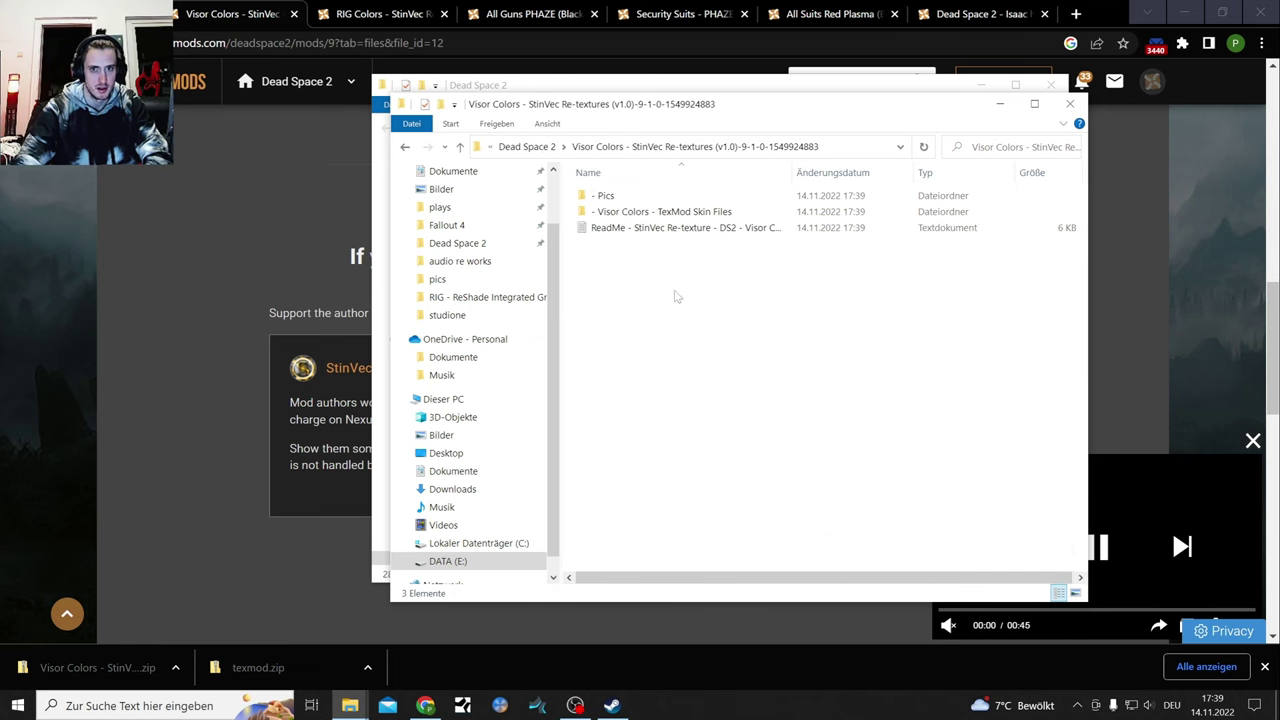
{"action": "double_click", "coordinate": [688, 229]}
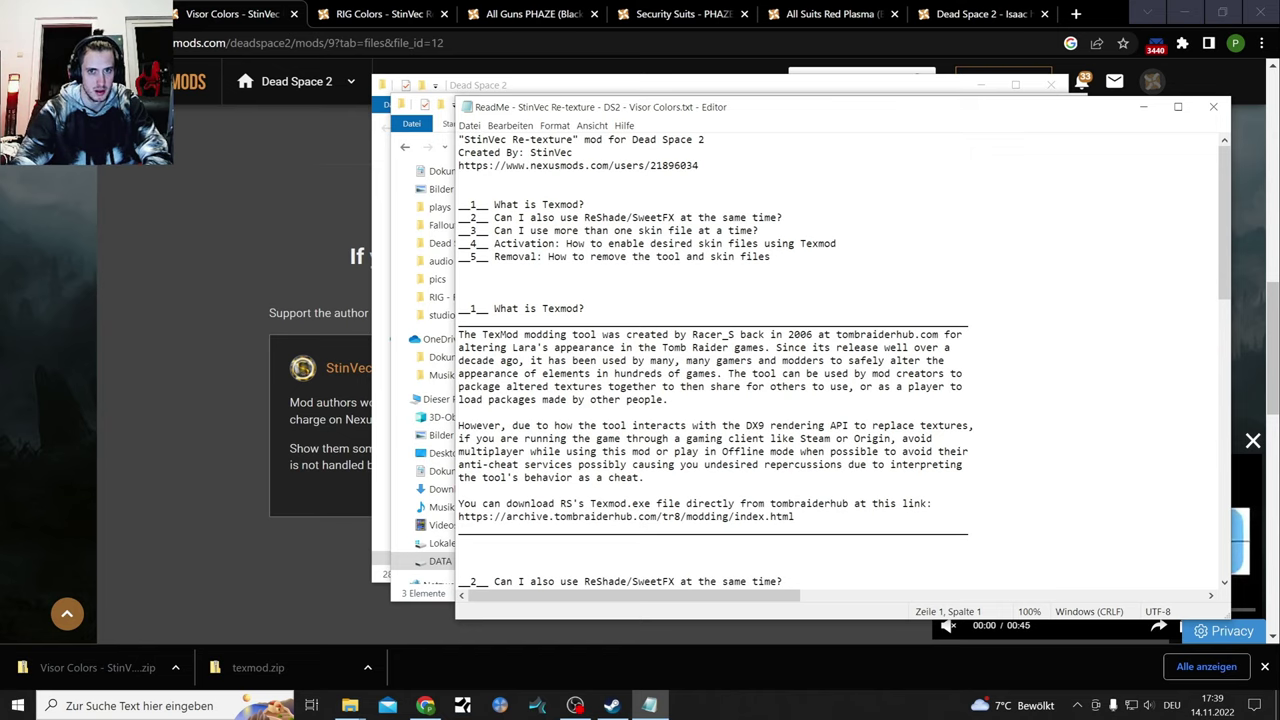
{"action": "scroll", "coordinate": [840, 360], "scroll_direction": "down", "scroll_amount": 5}
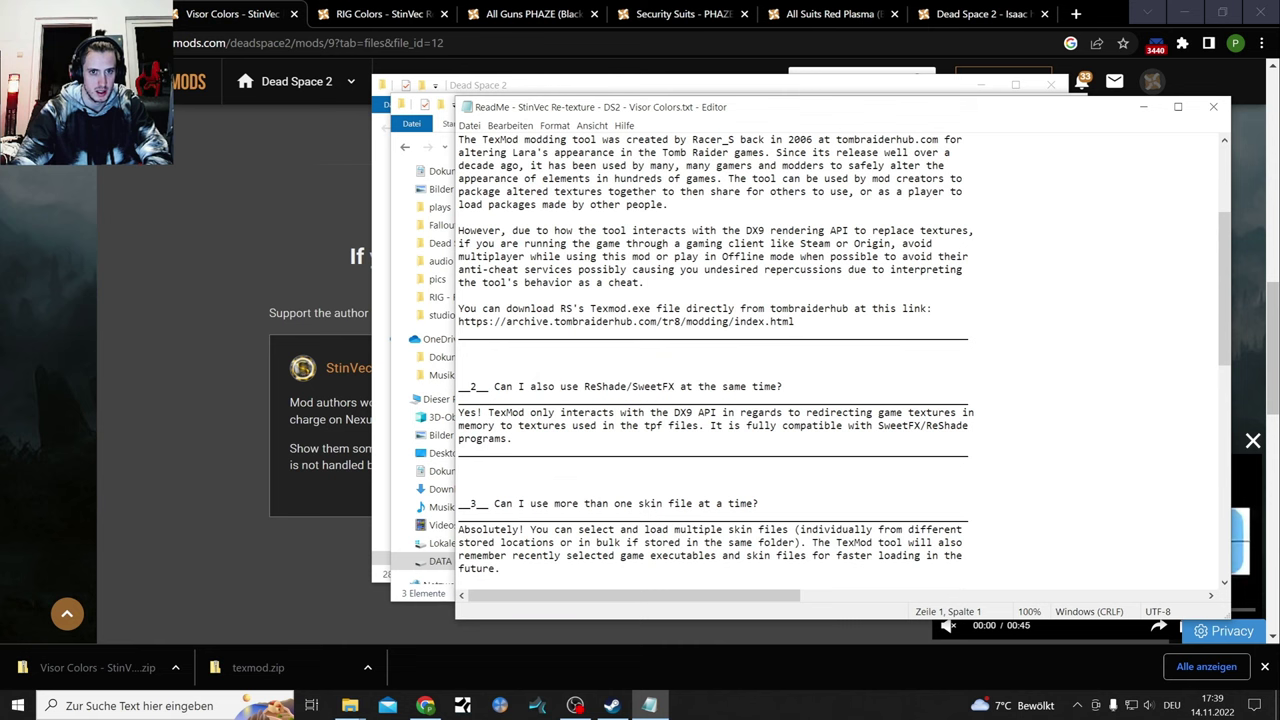
{"action": "scroll", "coordinate": [845, 361], "scroll_direction": "up", "scroll_amount": 1}
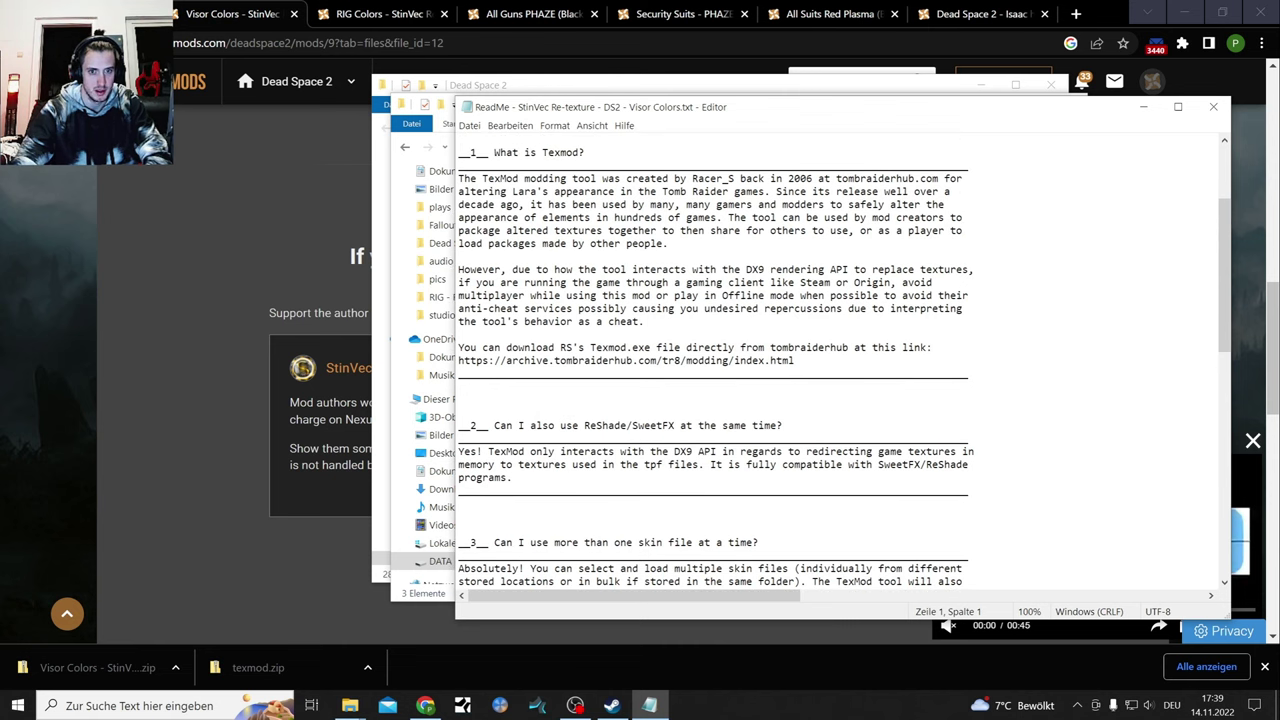
{"action": "scroll", "coordinate": [845, 361], "scroll_direction": "down", "scroll_amount": 10}
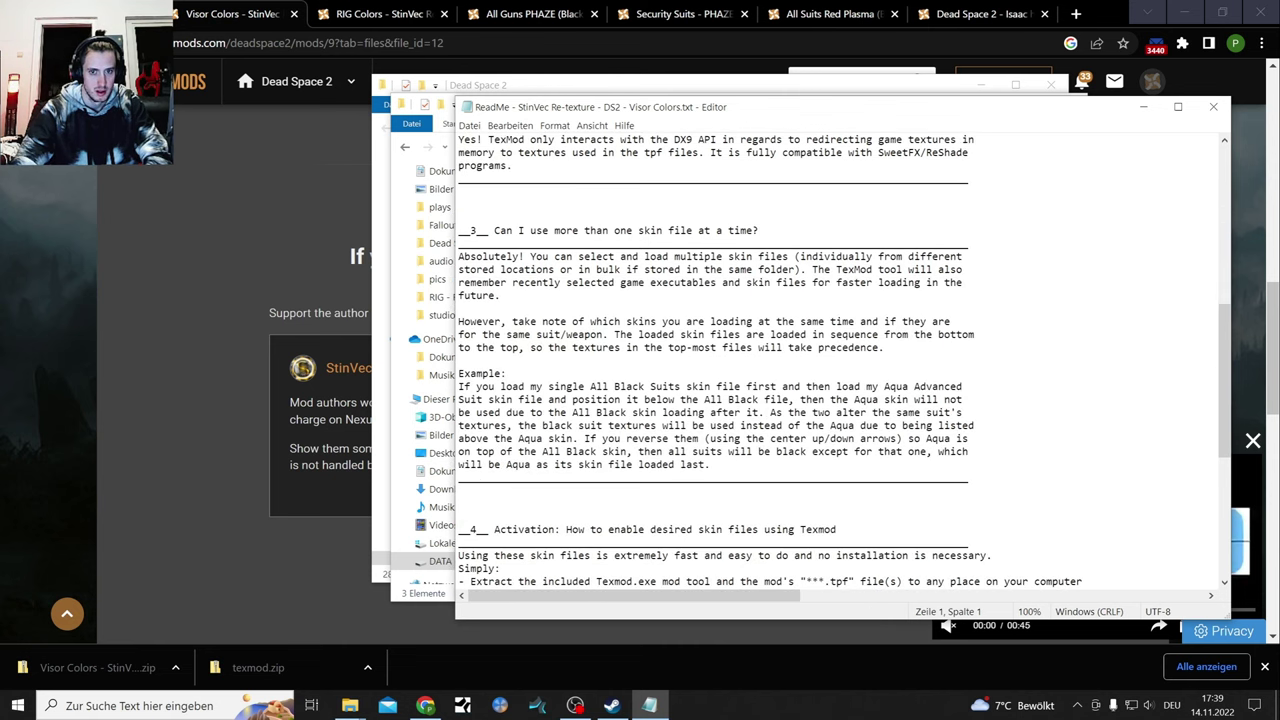
{"action": "scroll", "coordinate": [844, 361], "scroll_direction": "down", "scroll_amount": 1}
{"action": "scroll", "coordinate": [844, 361], "scroll_direction": "down", "scroll_amount": 2}
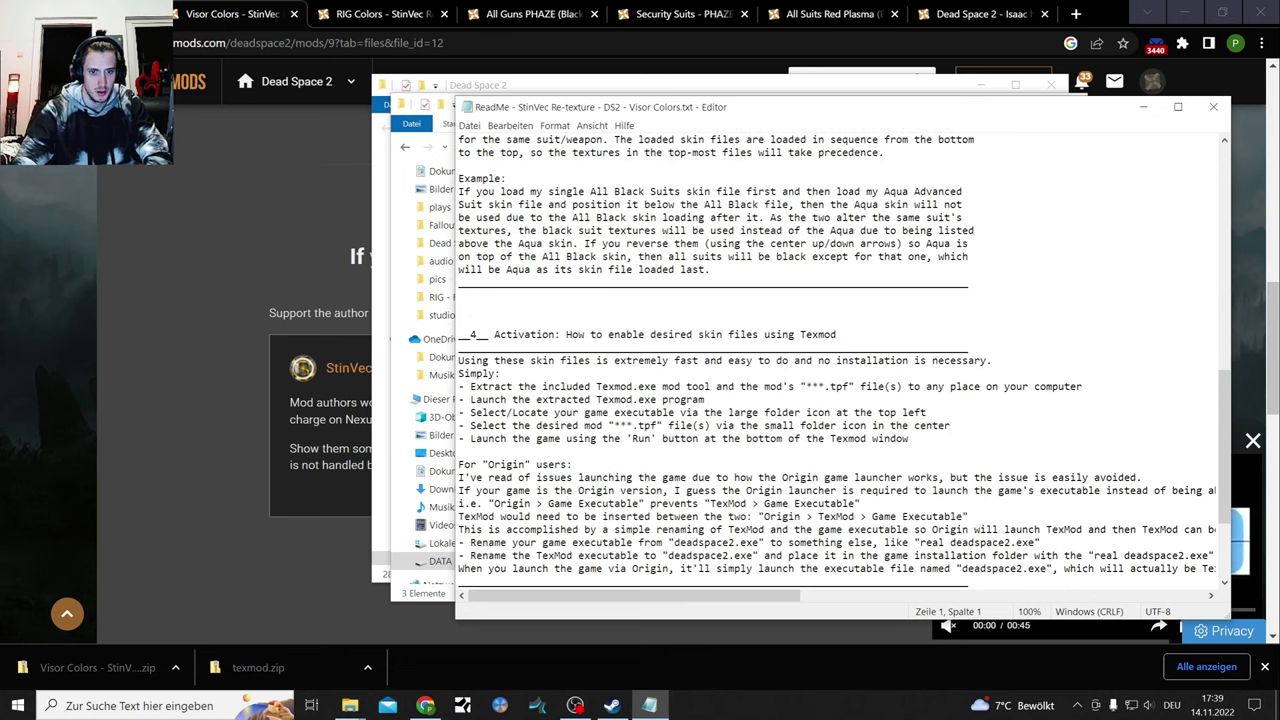
{"action": "scroll", "coordinate": [844, 361], "scroll_direction": "down", "scroll_amount": 1}
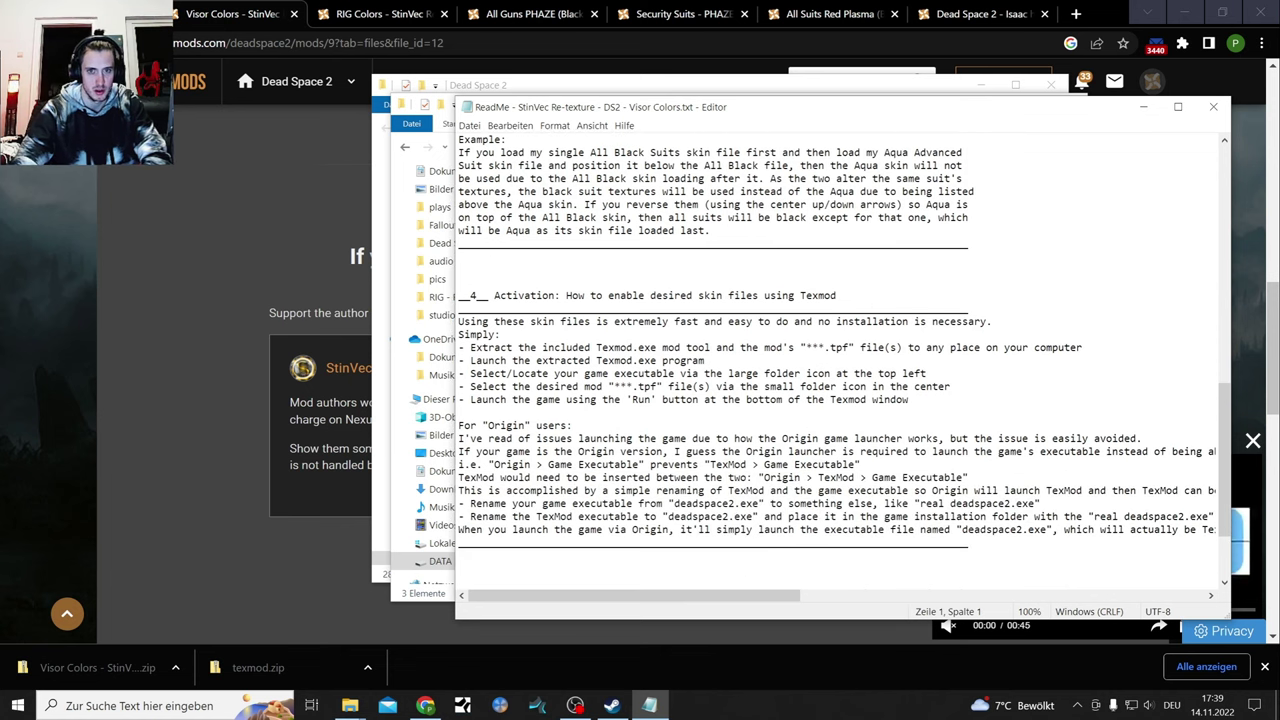
{"action": "scroll", "coordinate": [844, 361], "scroll_direction": "down", "scroll_amount": 3}
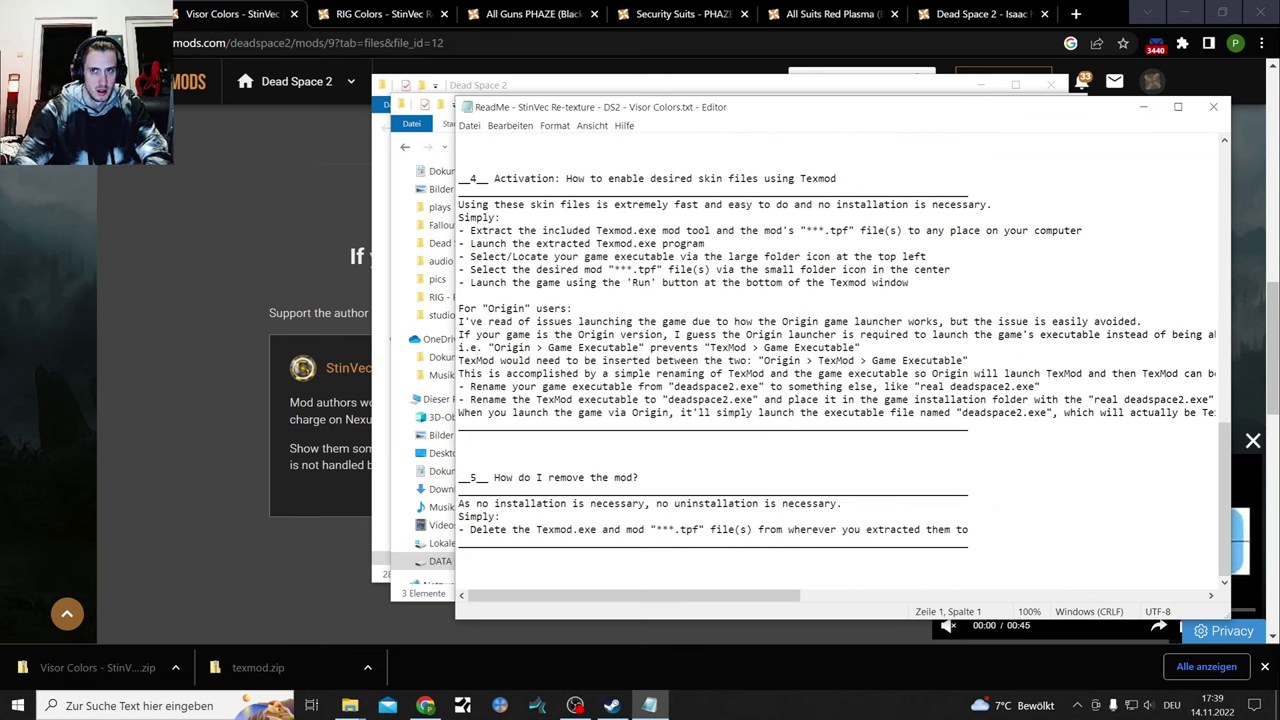
{"action": "left_click", "coordinate": [1213, 106]}
Look at the TPF files inside the Visor Colors - TexMod Skin Files folder and return to its parent folder.
{"action": "left_click", "coordinate": [660, 213]}
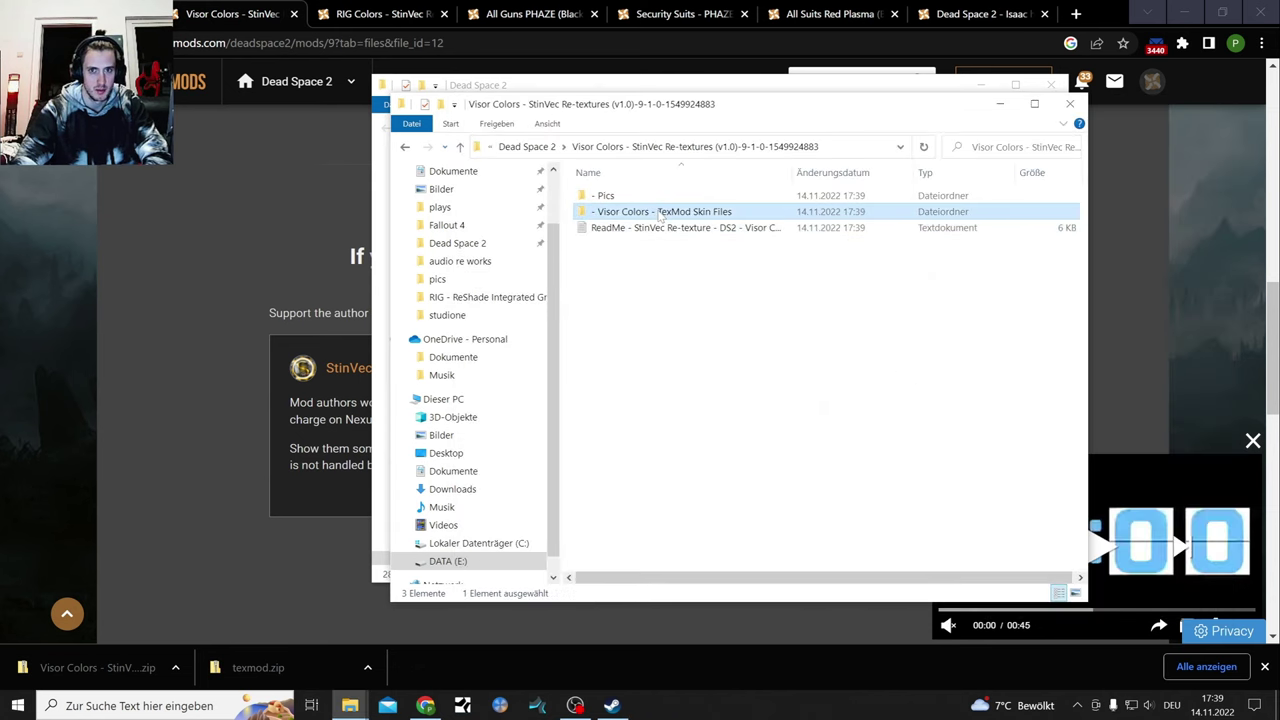
{"action": "double_click", "coordinate": [660, 213]}
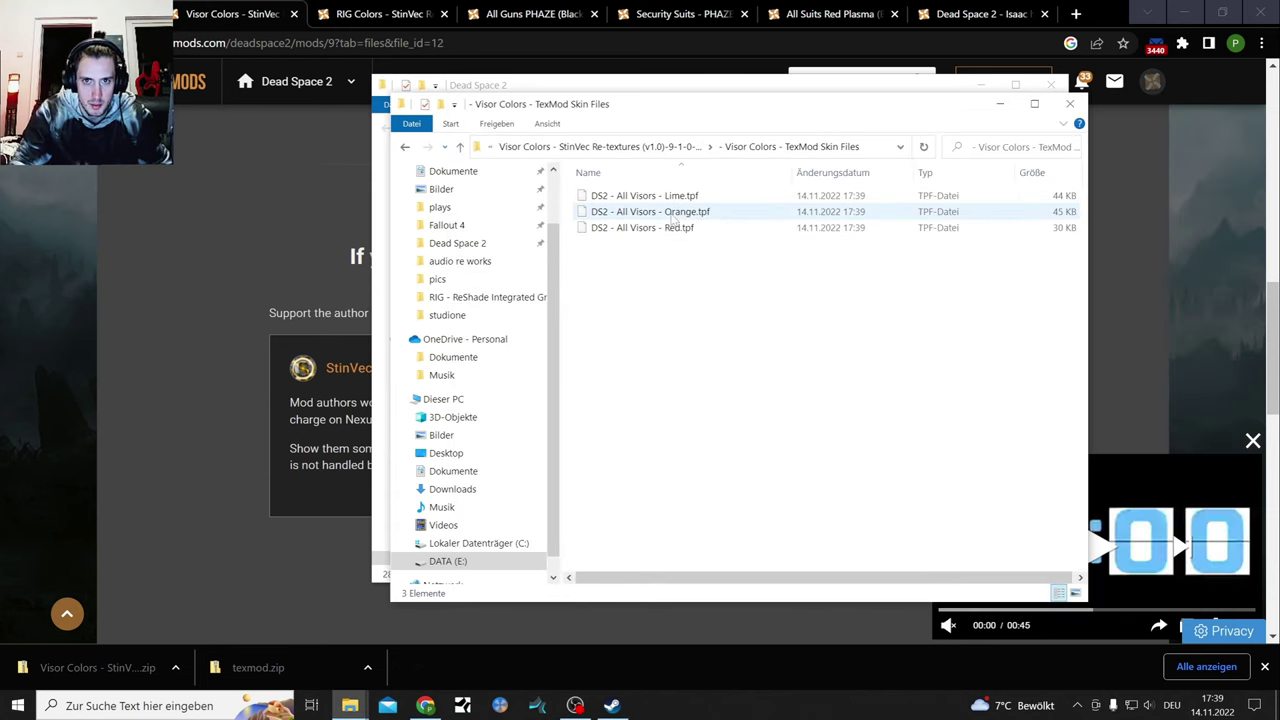
{"action": "left_click", "coordinate": [404, 147]}
View the lime duo, orange duo and red duo preview images in the Pics folder, and close that folder window.
{"action": "double_click", "coordinate": [605, 195]}
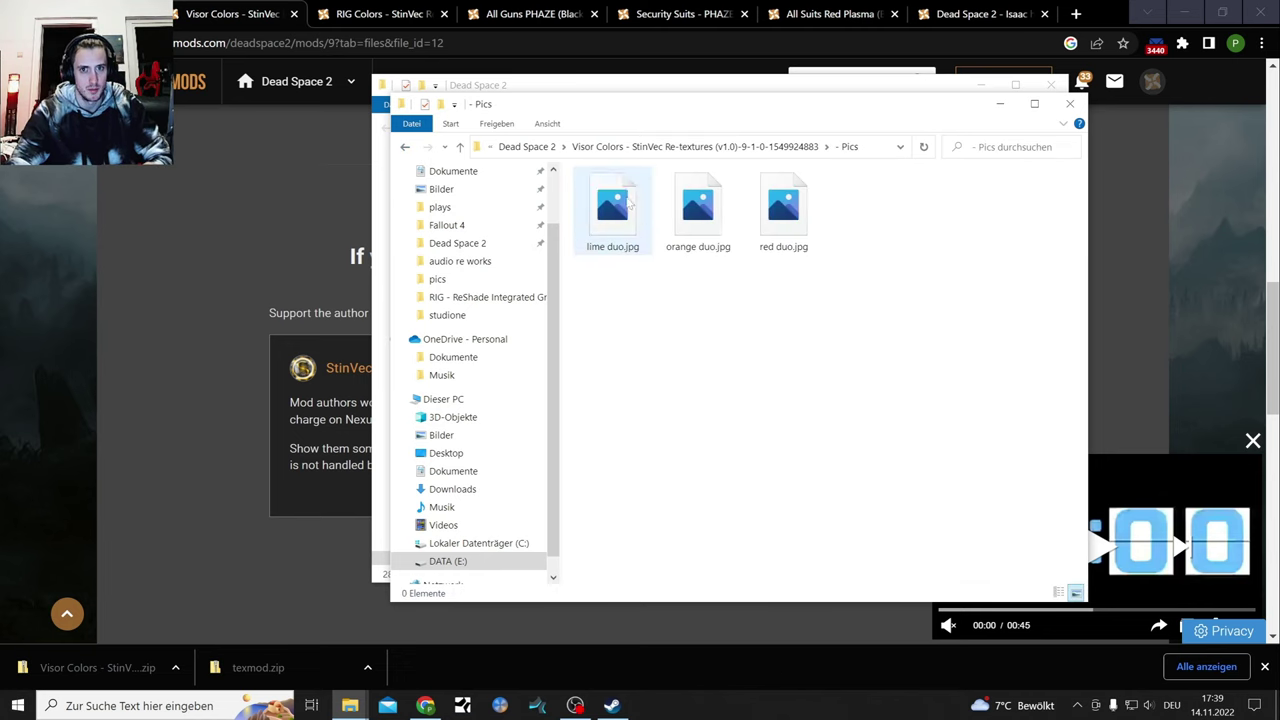
{"action": "left_click", "coordinate": [625, 215]}
{"action": "double_click", "coordinate": [625, 215]}
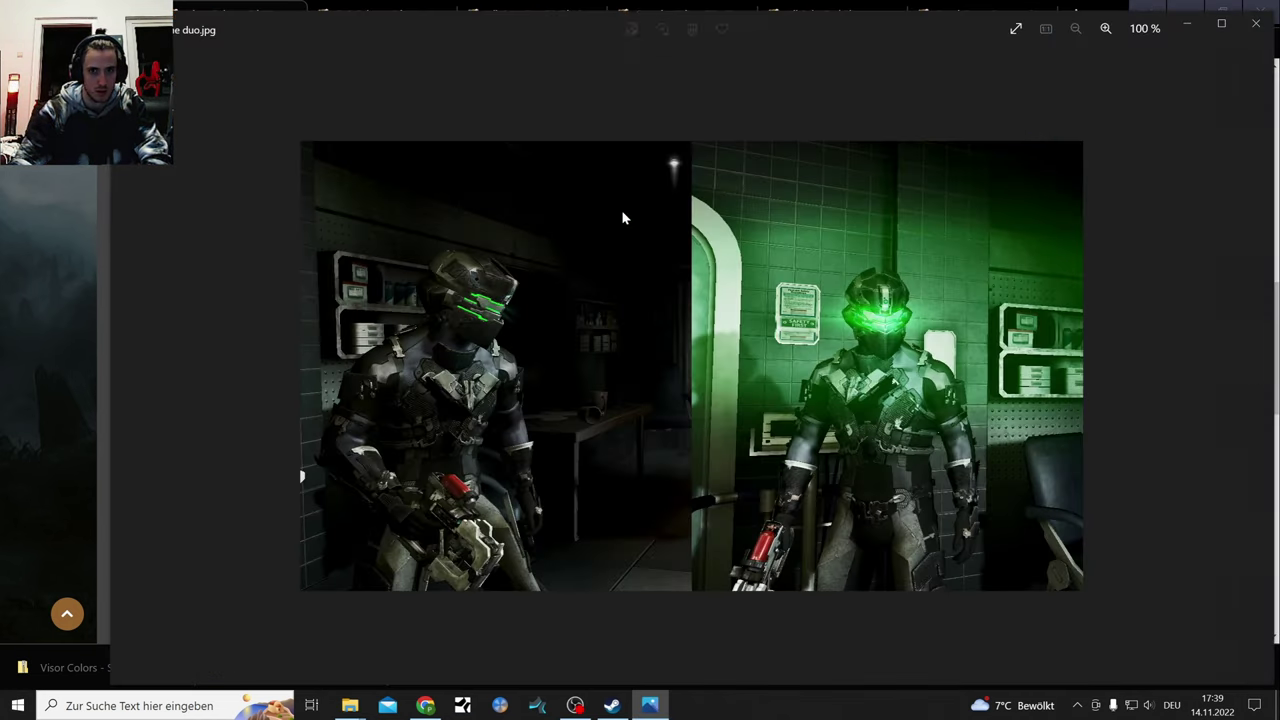
{"action": "left_click", "coordinate": [1256, 23]}
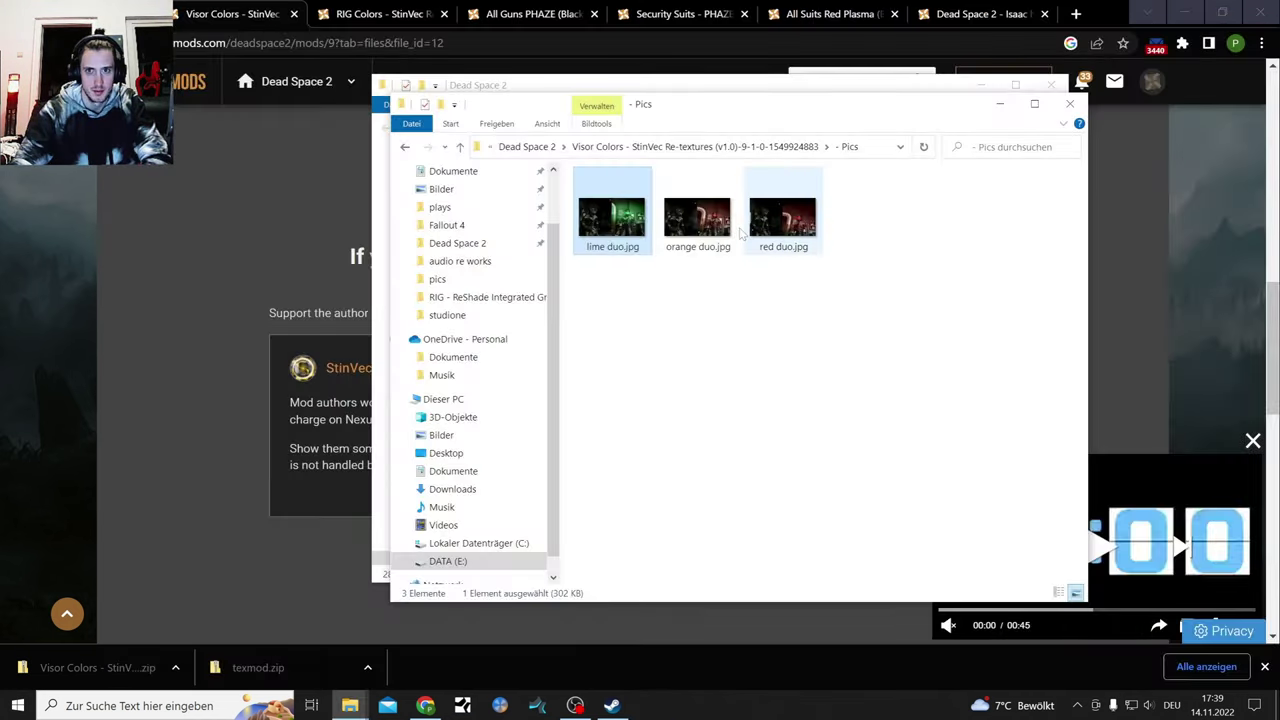
{"action": "left_click", "coordinate": [697, 215]}
{"action": "double_click", "coordinate": [697, 215]}
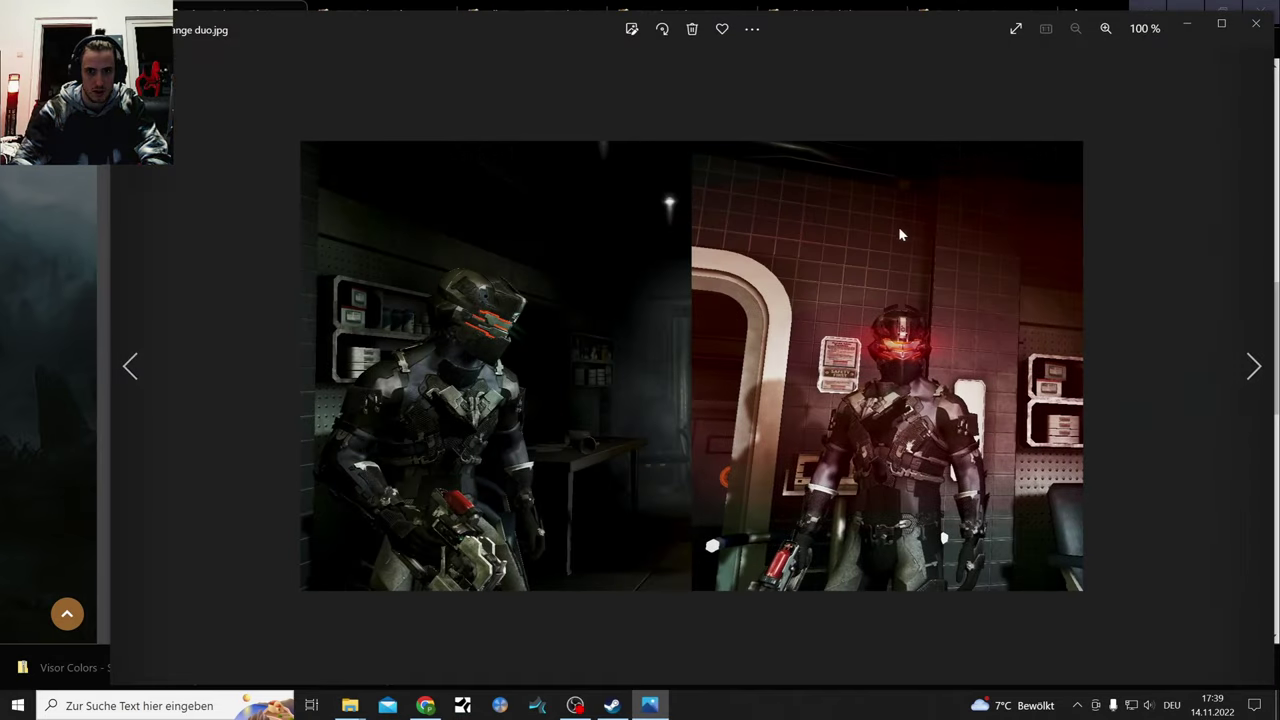
{"action": "left_click", "coordinate": [1256, 23]}
{"action": "left_click", "coordinate": [784, 218]}
{"action": "double_click", "coordinate": [785, 240]}
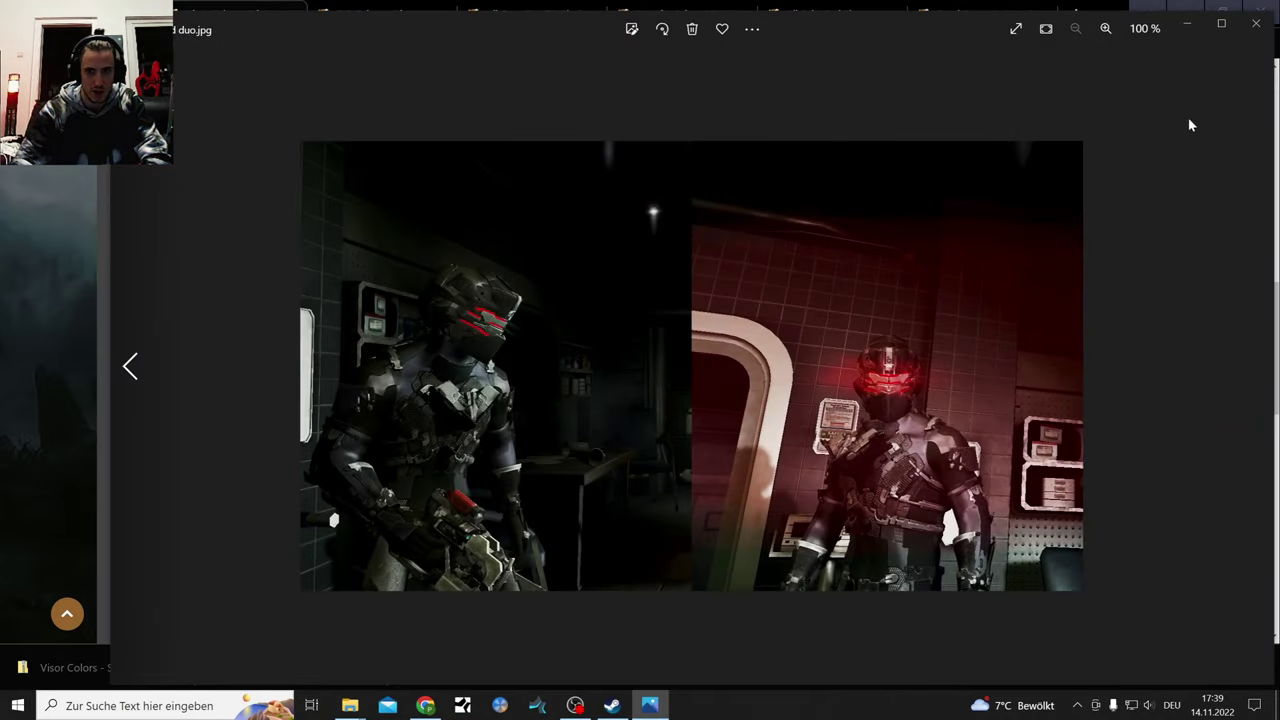
{"action": "left_click", "coordinate": [1256, 23]}
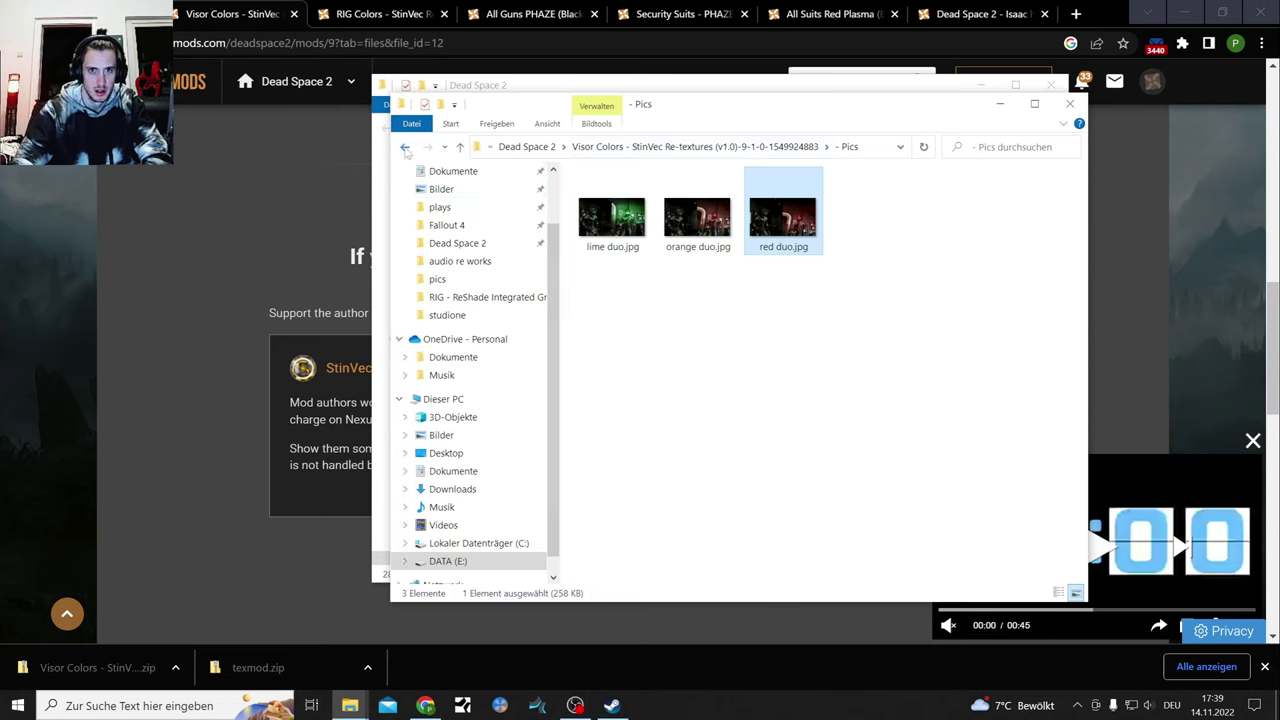
{"action": "left_click", "coordinate": [1070, 104]}
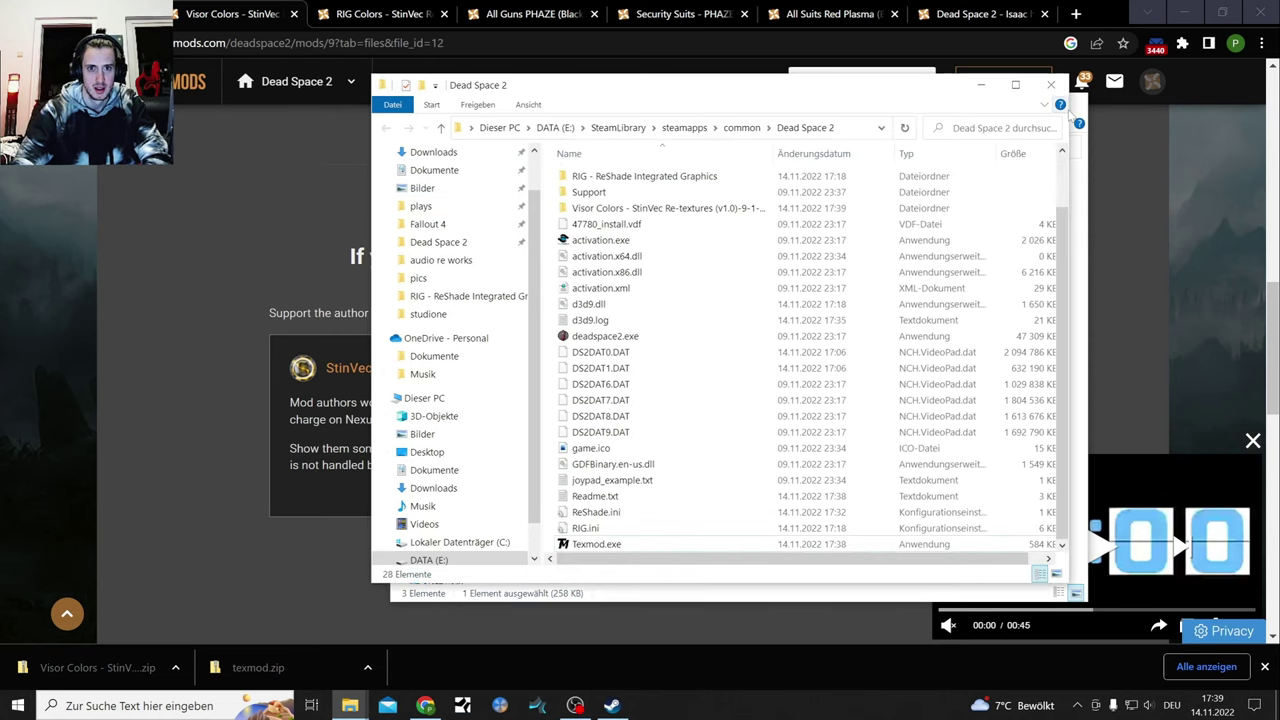
Launch Texmod.exe from the Dead Space 2 folder and choose deadspace2.exe as its target application.
{"action": "left_click", "coordinate": [598, 545]}
{"action": "double_click", "coordinate": [598, 545]}
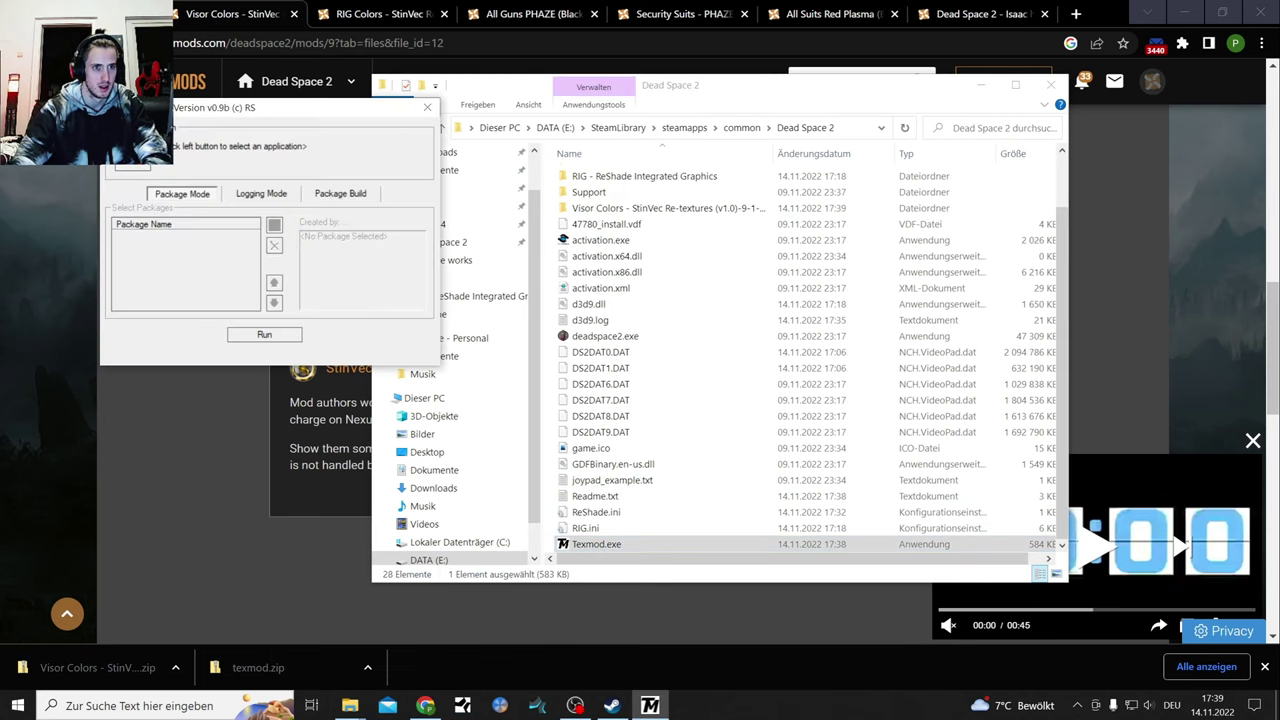
{"action": "left_click_drag", "start_coordinate": [334, 107], "coordinate": [390, 285]}
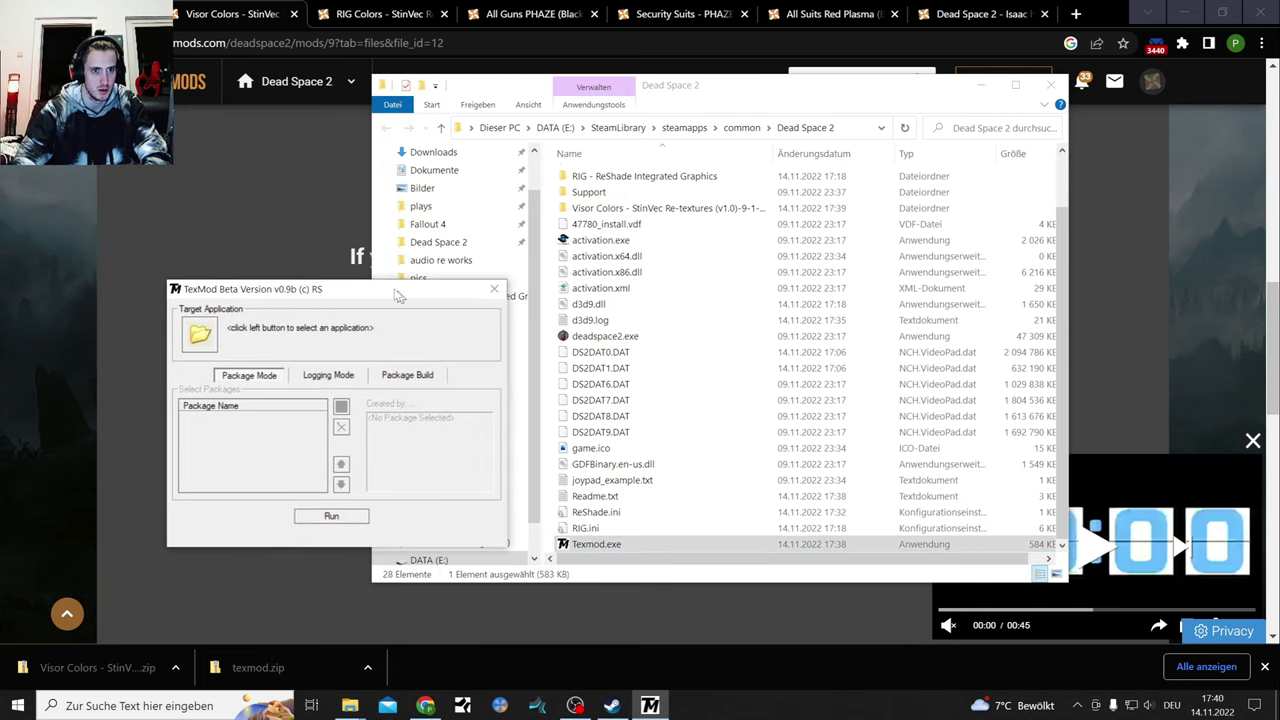
{"action": "left_click", "coordinate": [190, 334]}
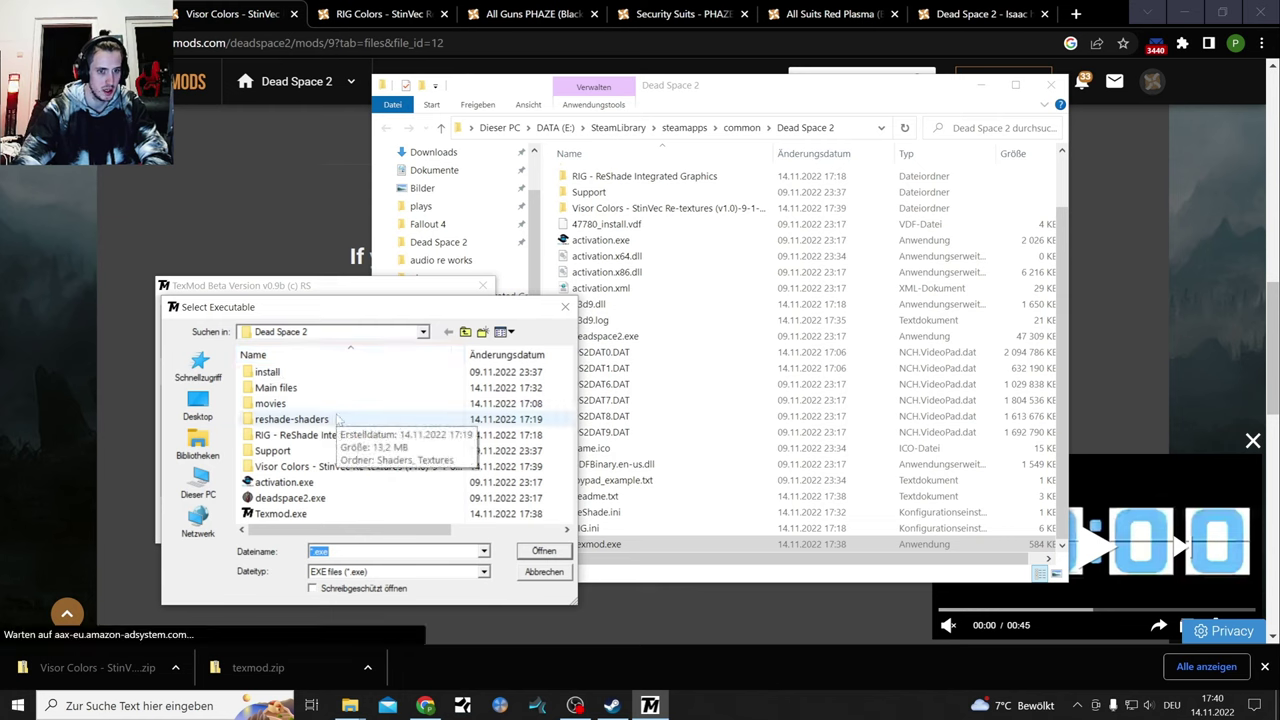
{"action": "scroll", "coordinate": [338, 420], "scroll_direction": "right", "scroll_amount": 2}
{"action": "scroll", "coordinate": [338, 420], "scroll_direction": "left", "scroll_amount": 2}
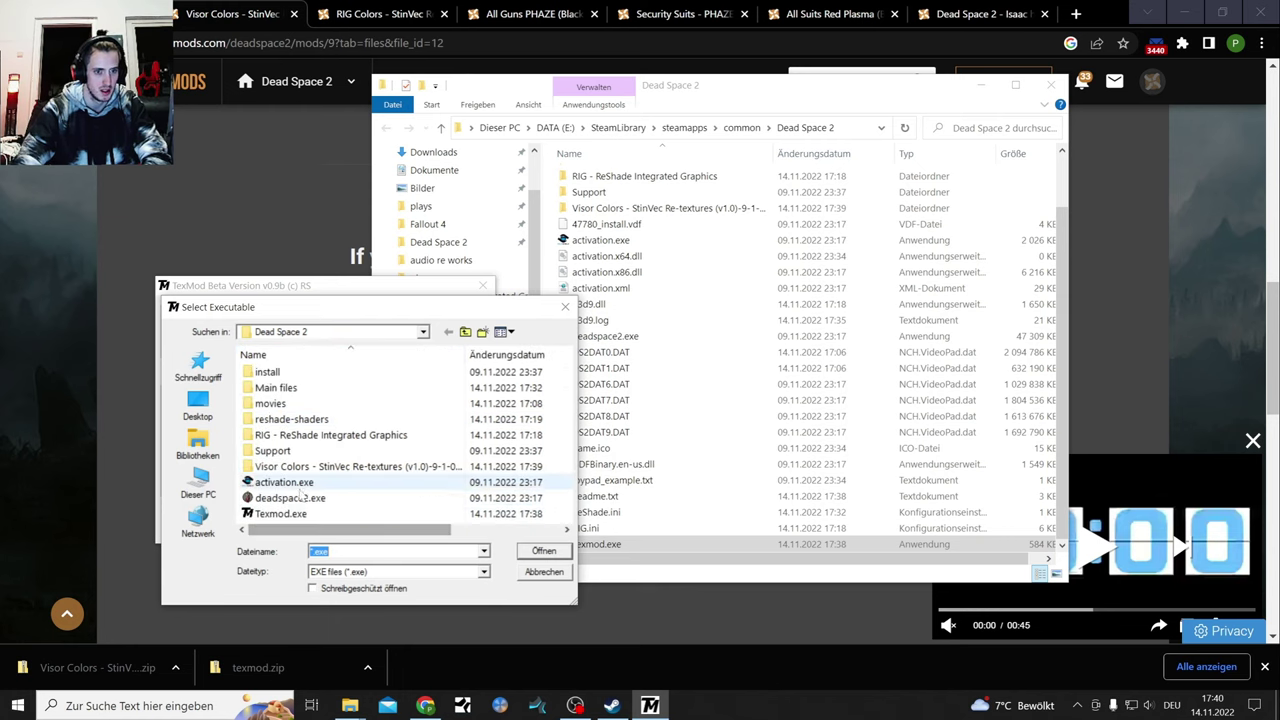
{"action": "double_click", "coordinate": [292, 499]}
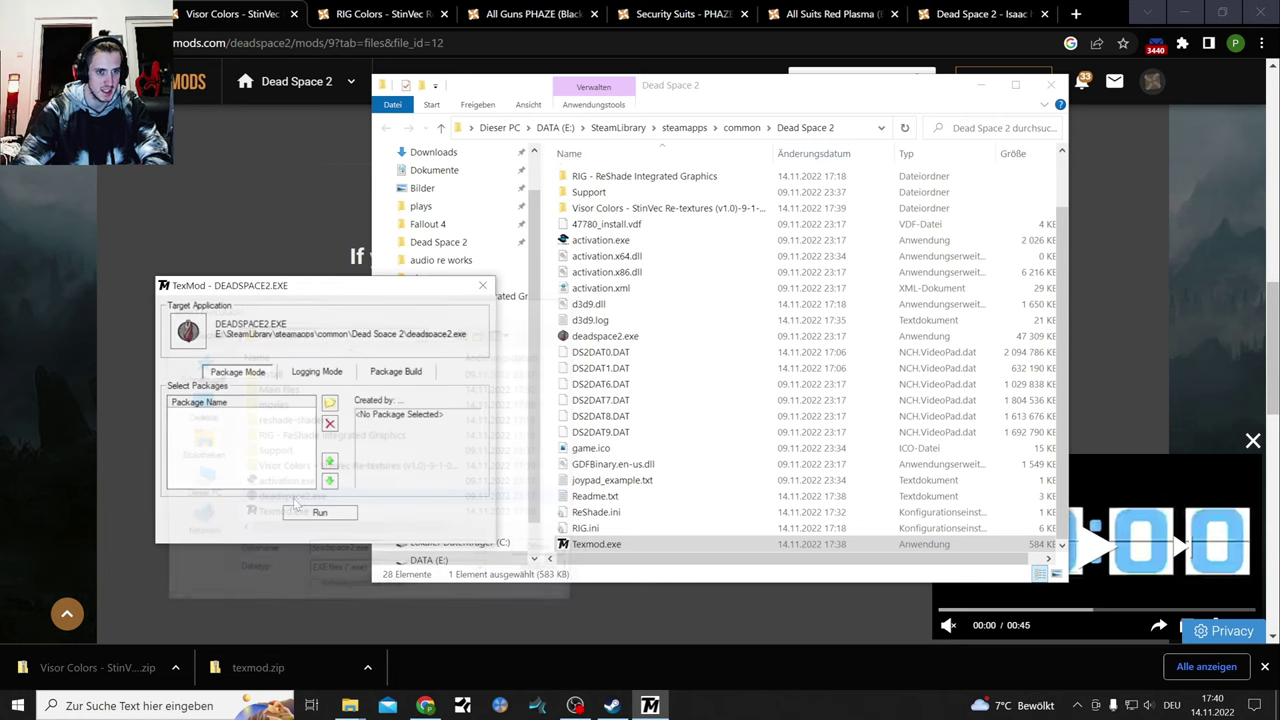
Add the package DS2 - All Visors - Red.tpf from the Visor Colors TexMod Skin Files folder and show its details.
{"action": "left_click", "coordinate": [330, 402]}
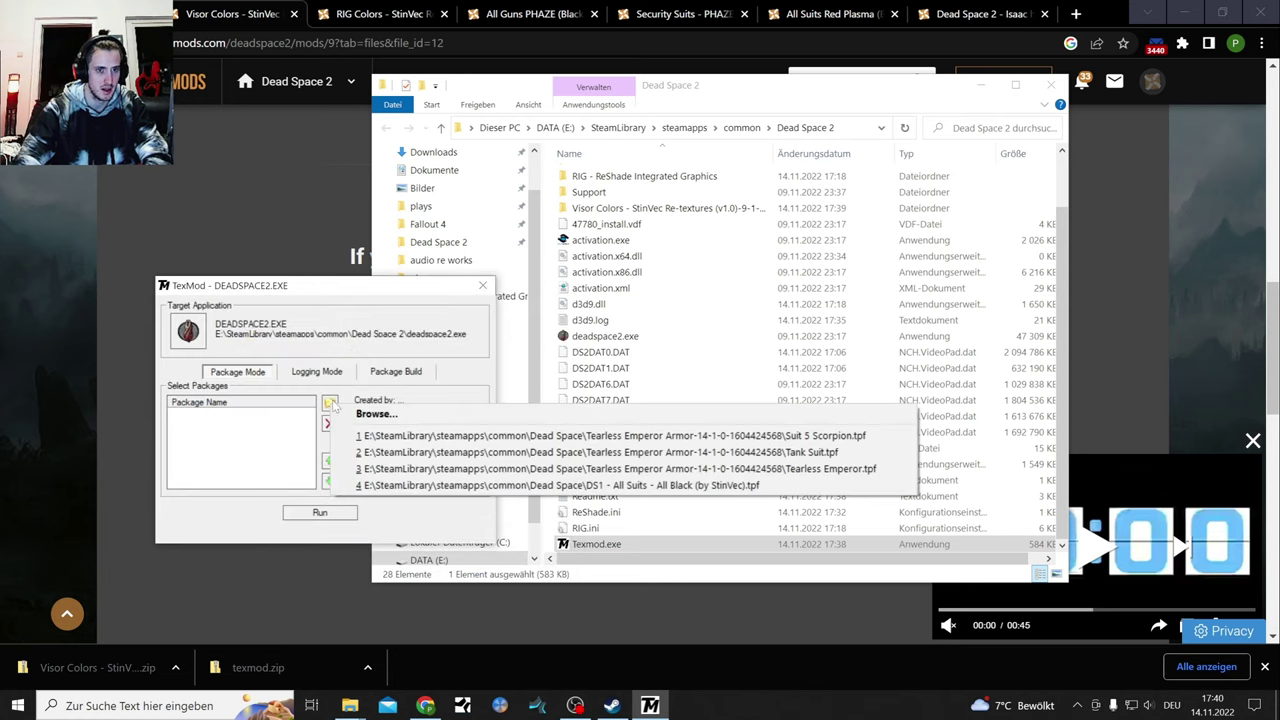
{"action": "left_click", "coordinate": [398, 411]}
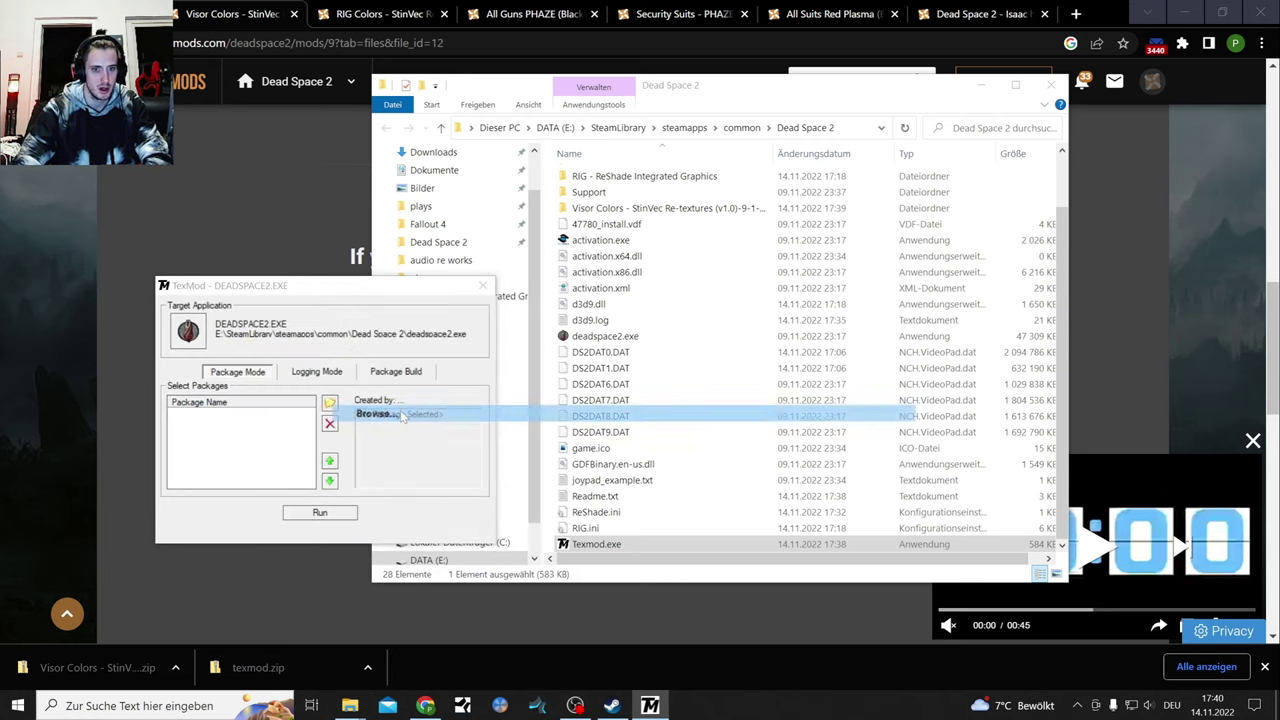
{"action": "double_click", "coordinate": [403, 383]}
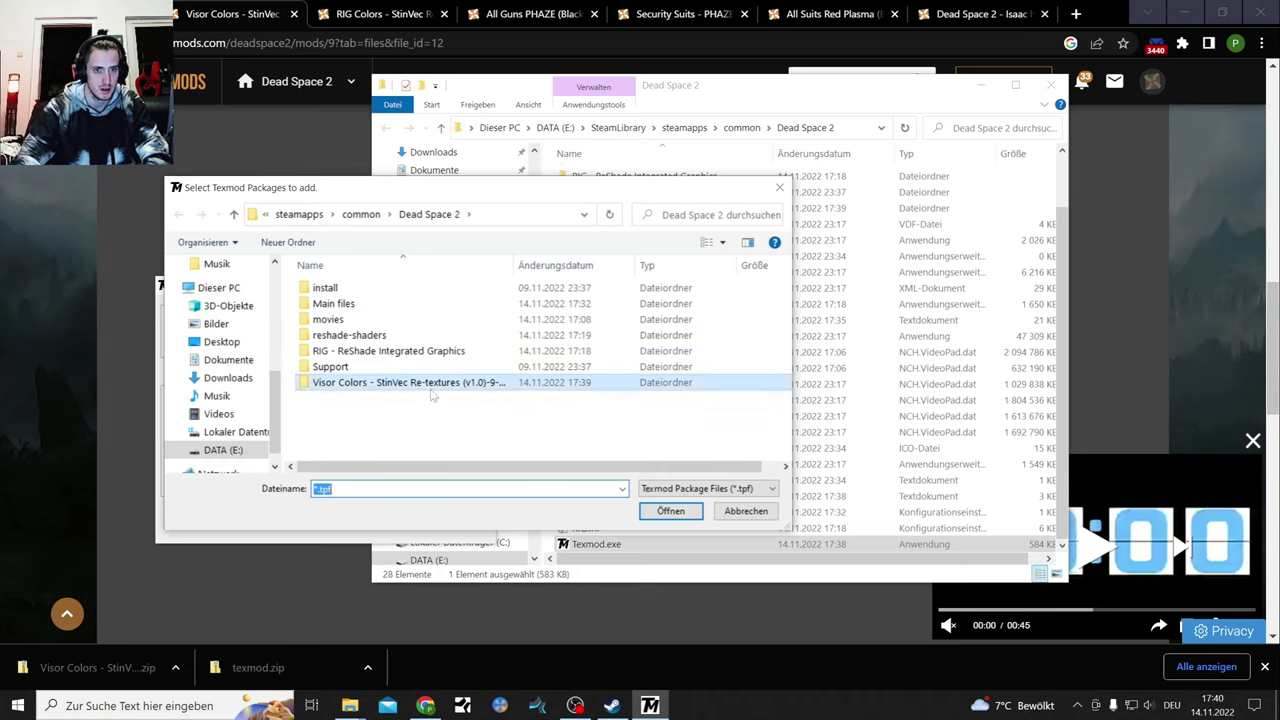
{"action": "double_click", "coordinate": [410, 305]}
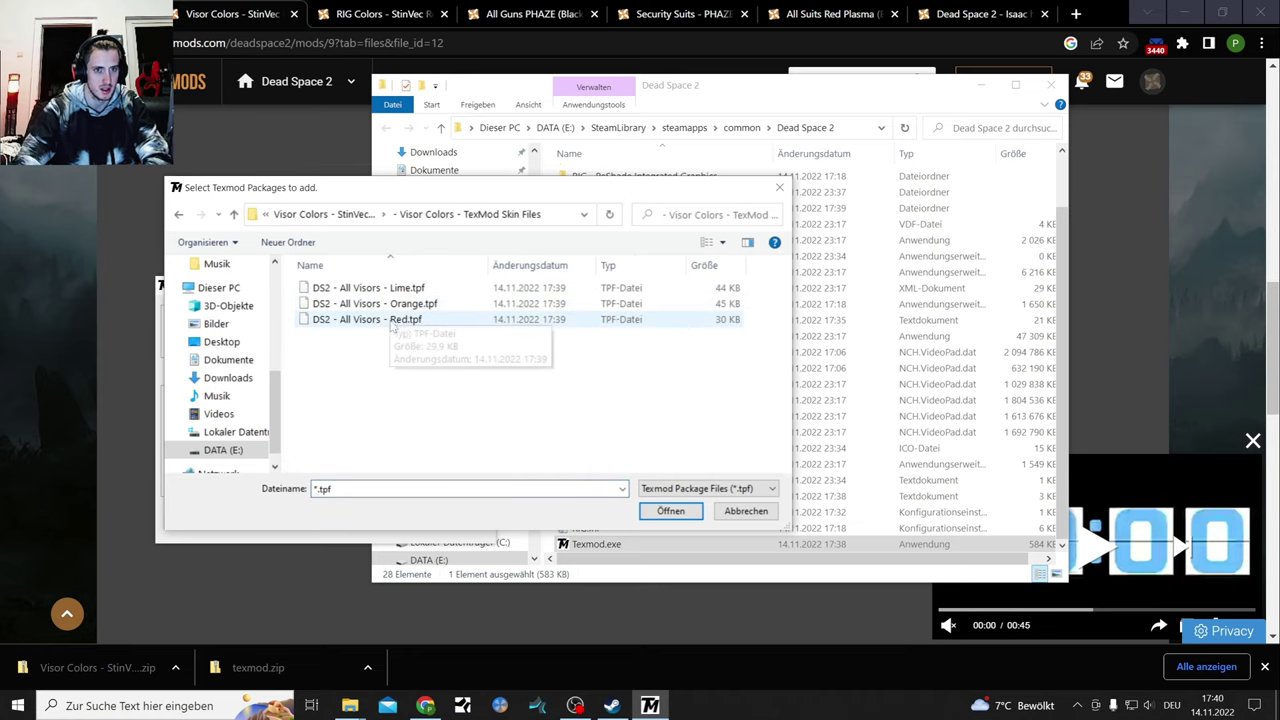
{"action": "double_click", "coordinate": [399, 321]}
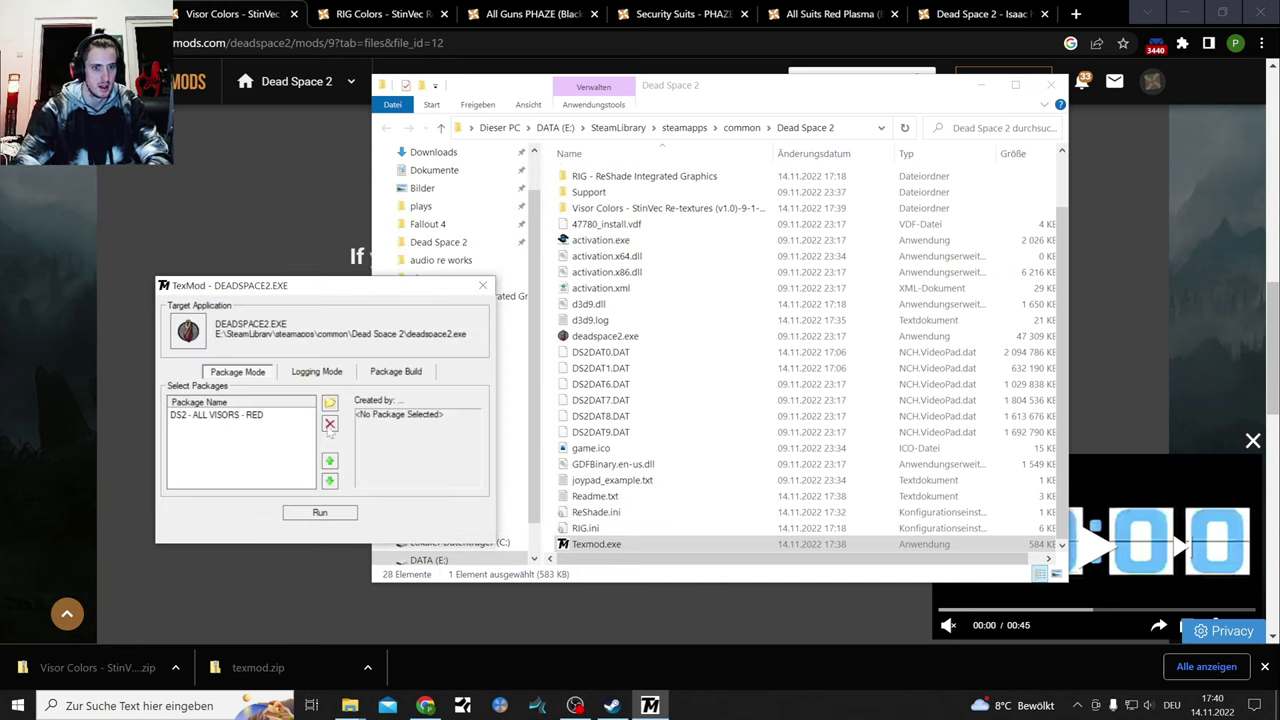
{"action": "left_click", "coordinate": [218, 416]}
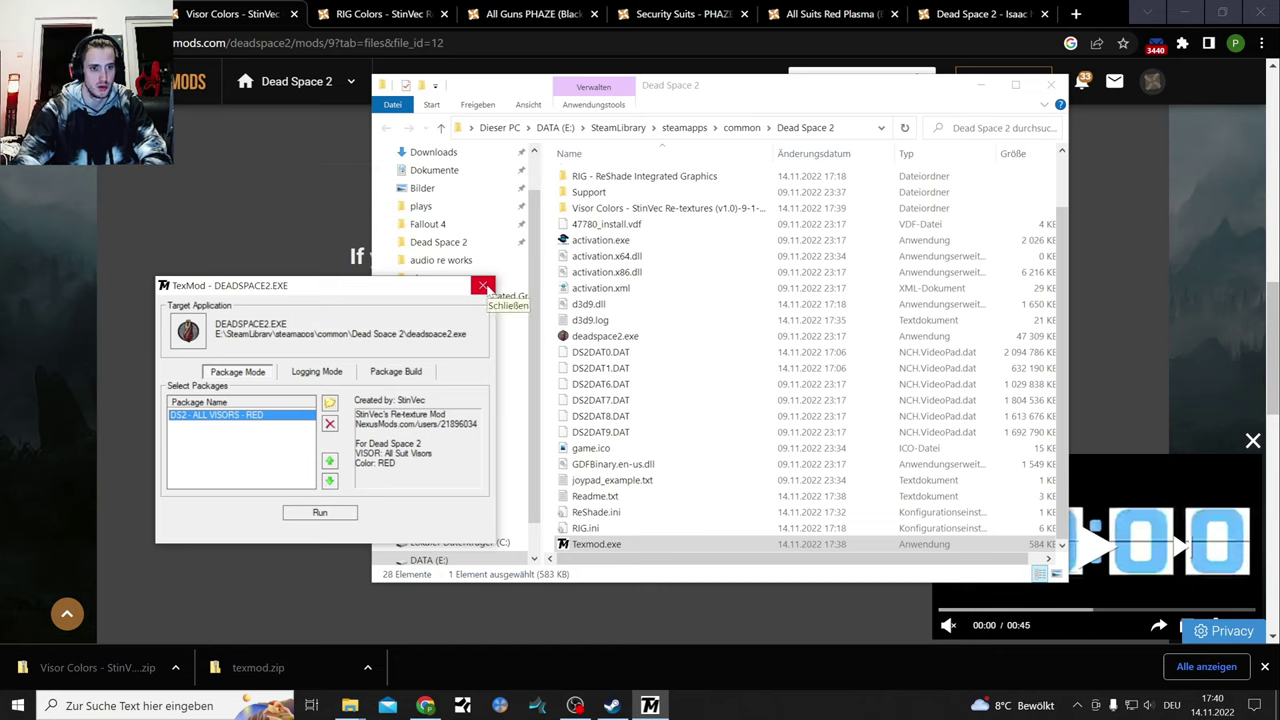
{"action": "left_click", "coordinate": [576, 706]}
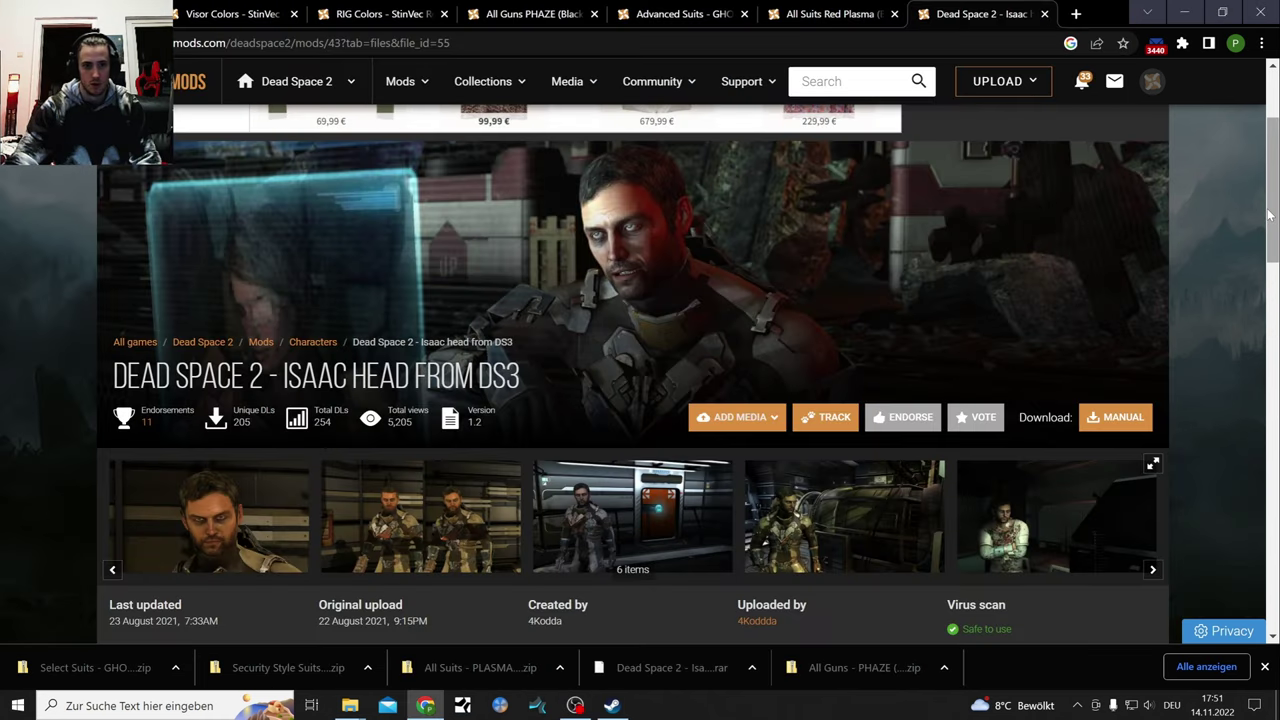